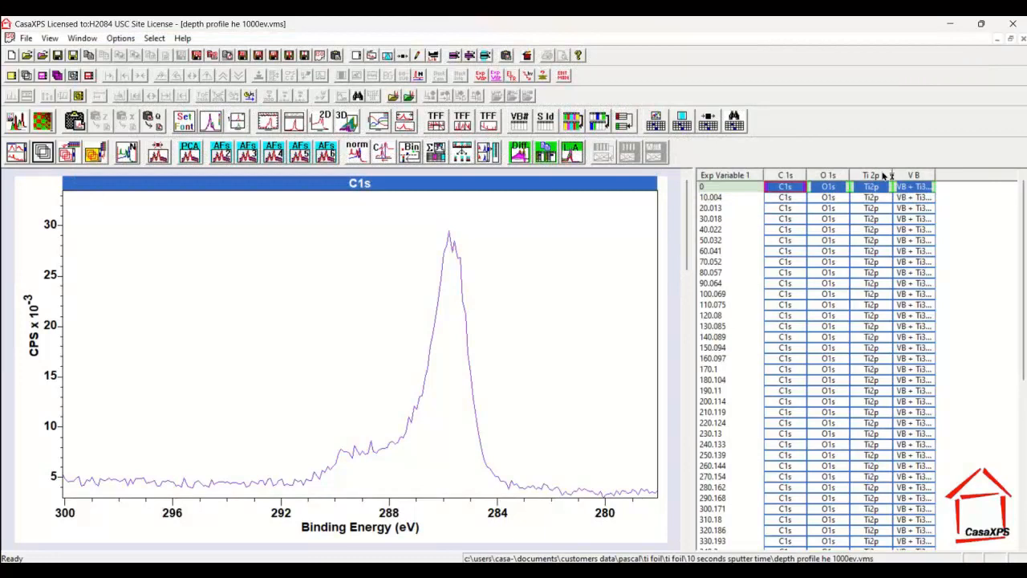
Overlay the Ti 2p spectra from all depth-profile levels and compare them with the O 1s and C 1s overlays.
left_click(883, 176)
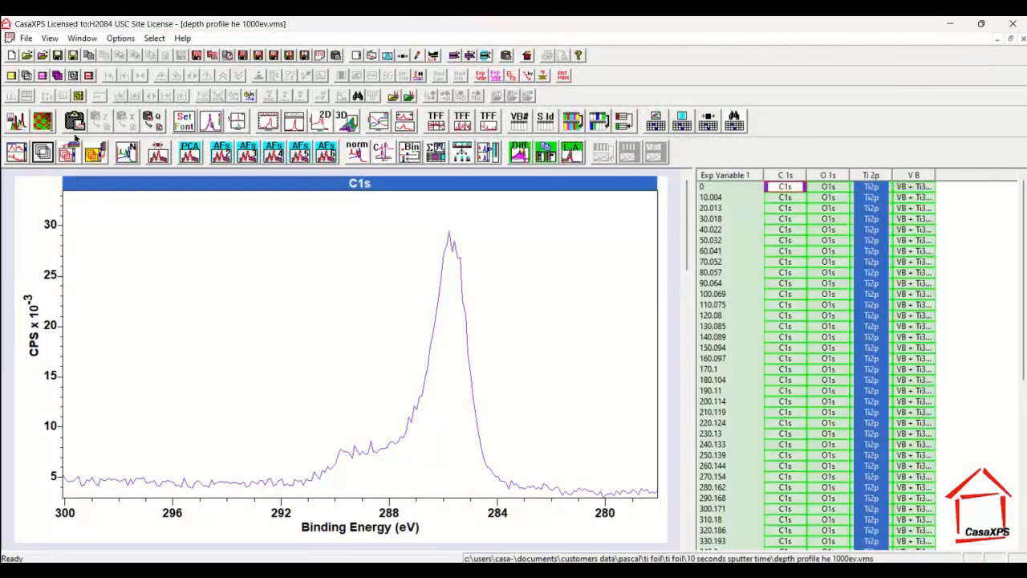
left_click(42, 153)
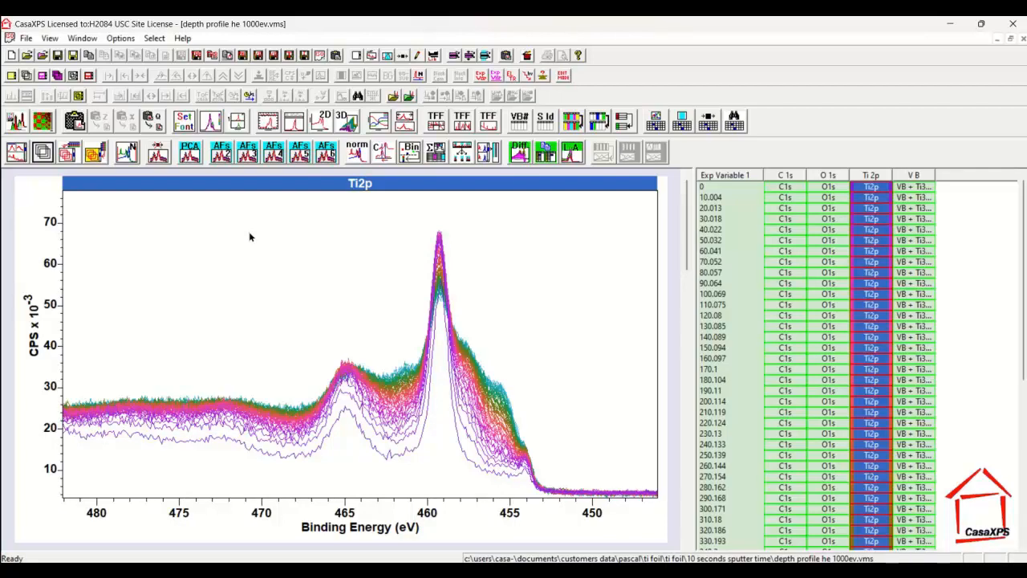
key("Left")
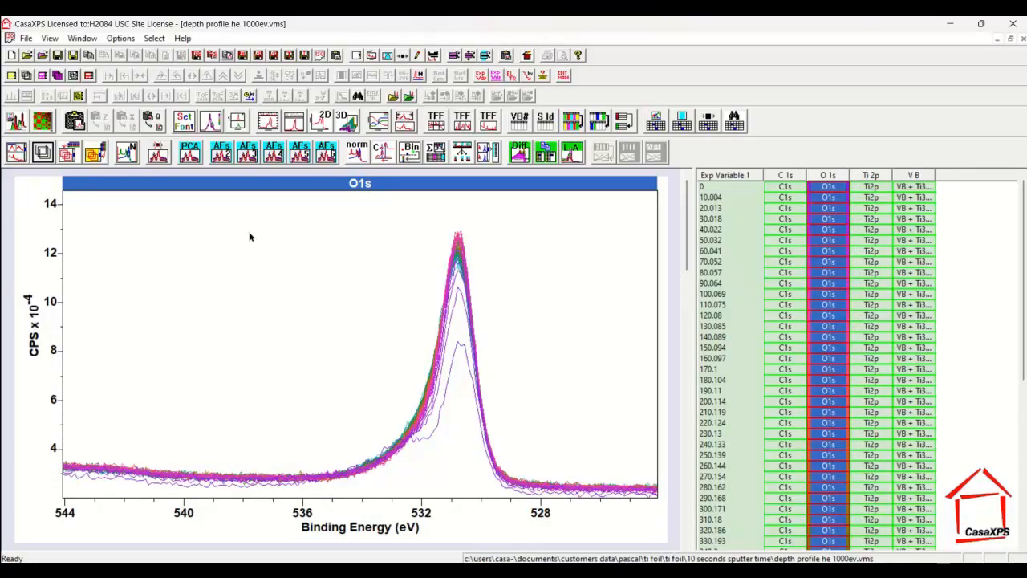
key("Left")
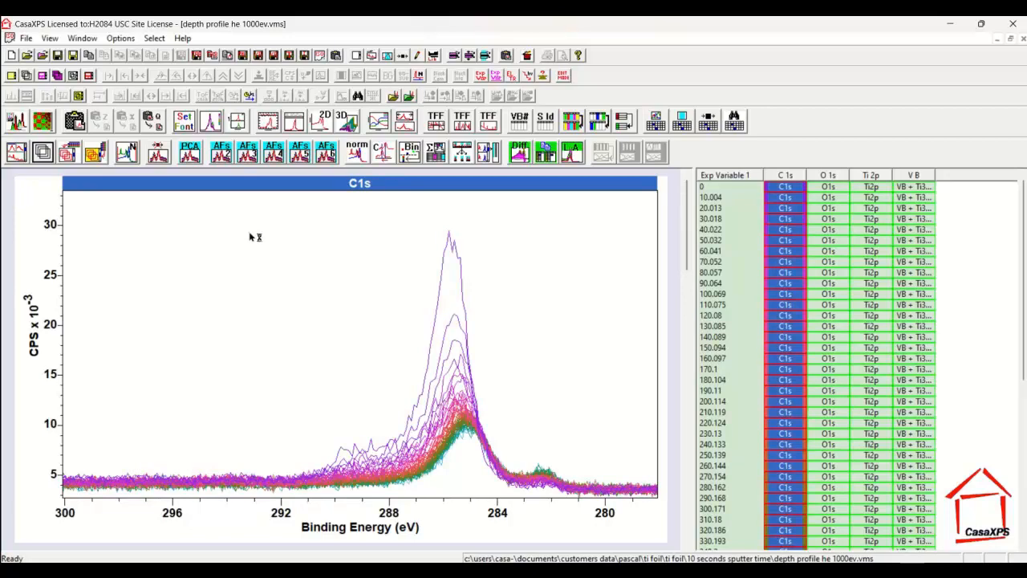
key("Right")
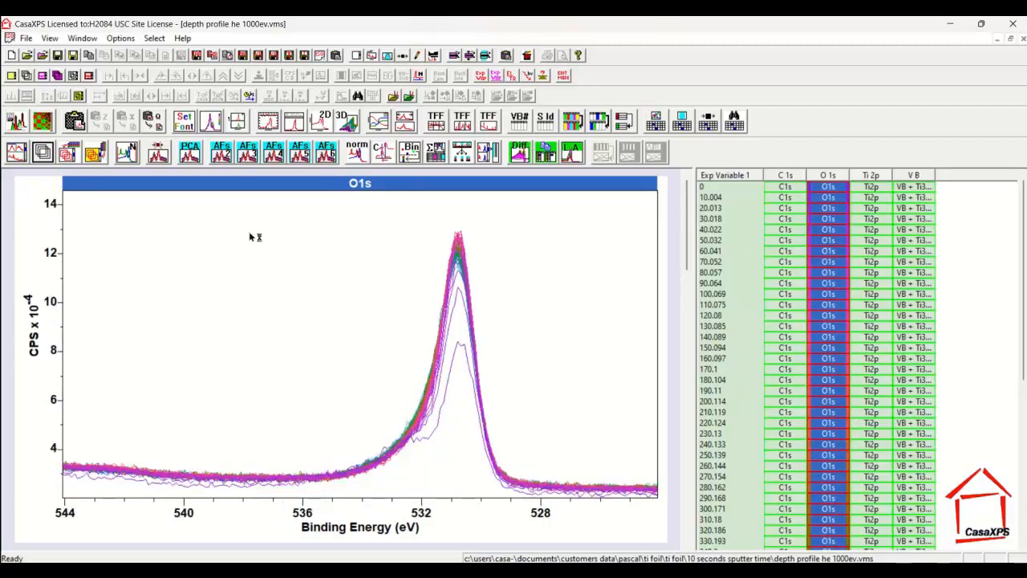
key("Right")
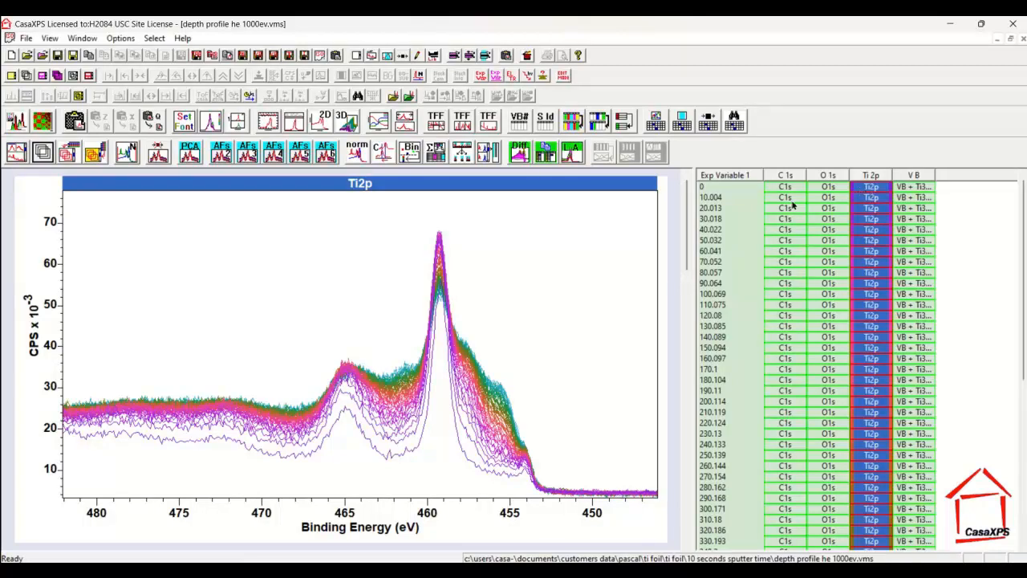
Display the Ti 2p spectrum at experimental variable 0 and create a quantification region with a Shirley background on it.
left_click(871, 191)
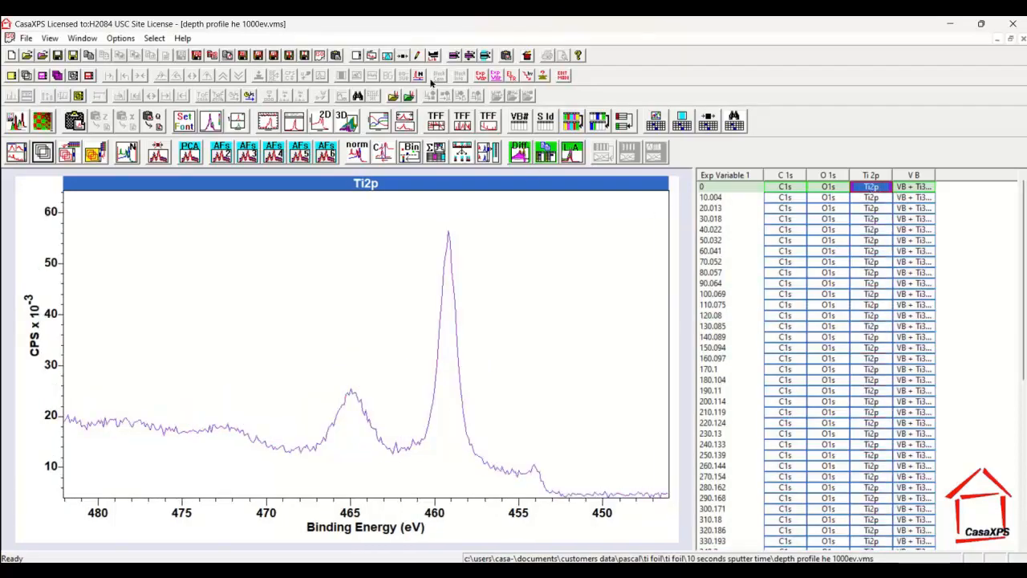
left_click(387, 56)
left_click_drag(470, 102, 782, 177)
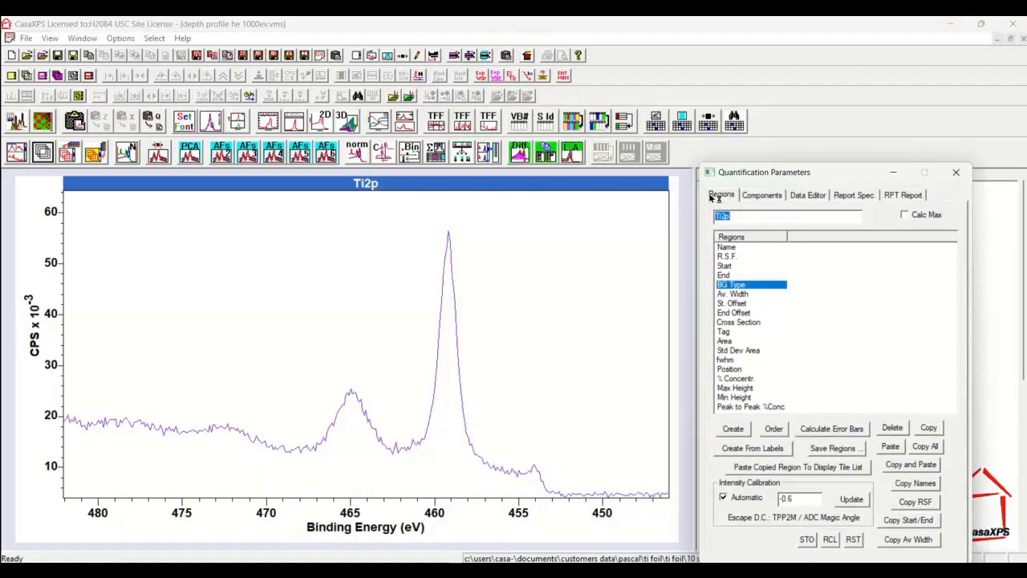
left_click(733, 429)
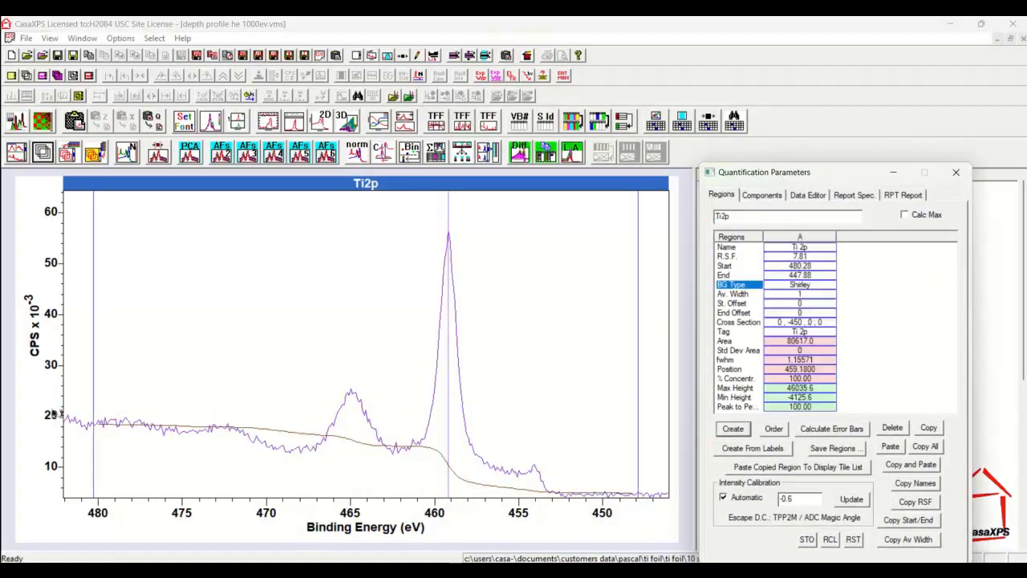
Adjust the Ti 2p region to run from 468.75 to 450.986 eV and set its averaging width to 5.
left_click_drag(93, 416, 288, 415)
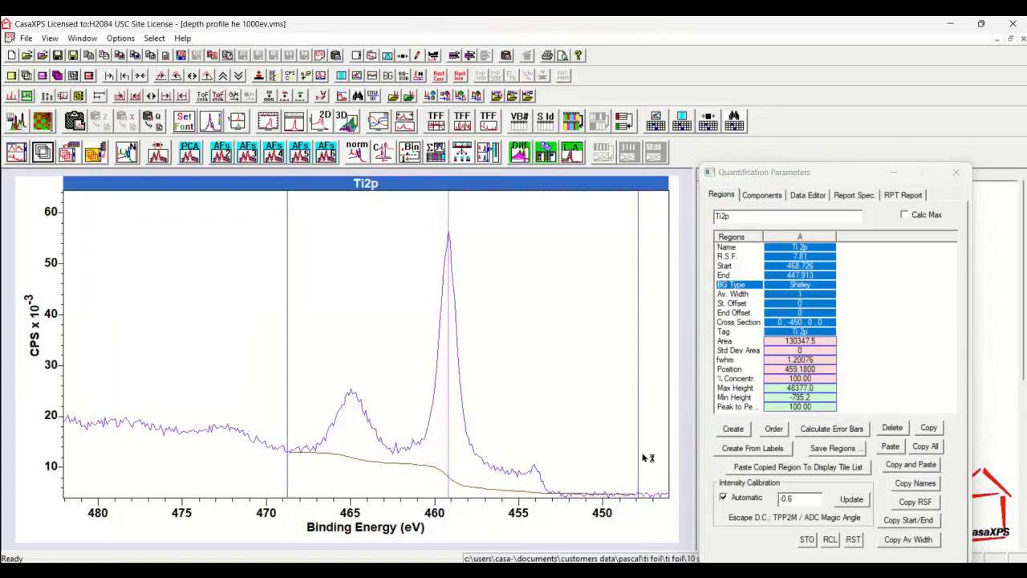
left_click_drag(613, 453, 587, 453)
left_click(797, 296)
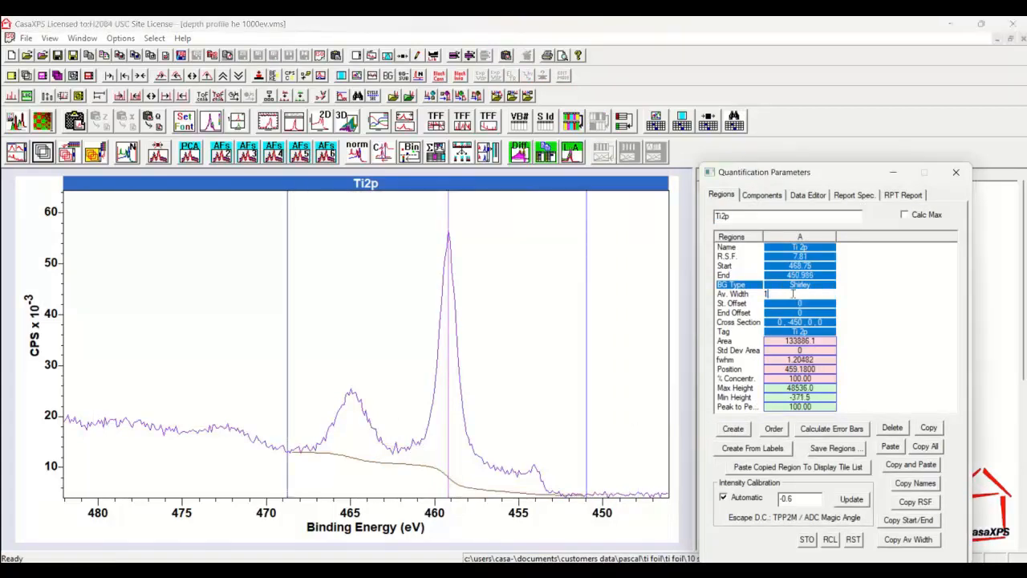
type("5")
key("Return")
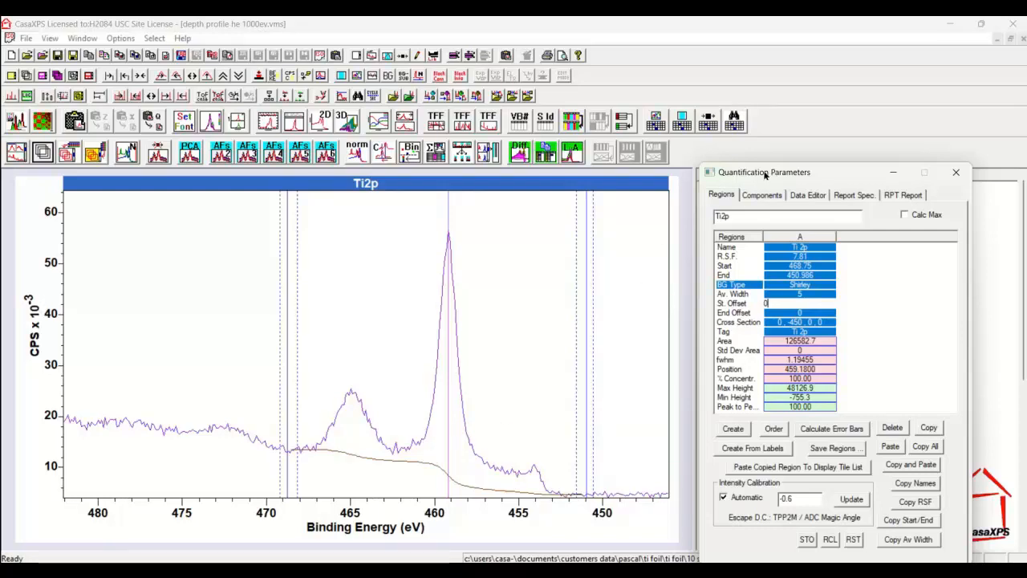
Examine the R.S.F. and name entries of the Ti 2p region, keeping the experiment list in view.
left_click_drag(765, 175, 707, 265)
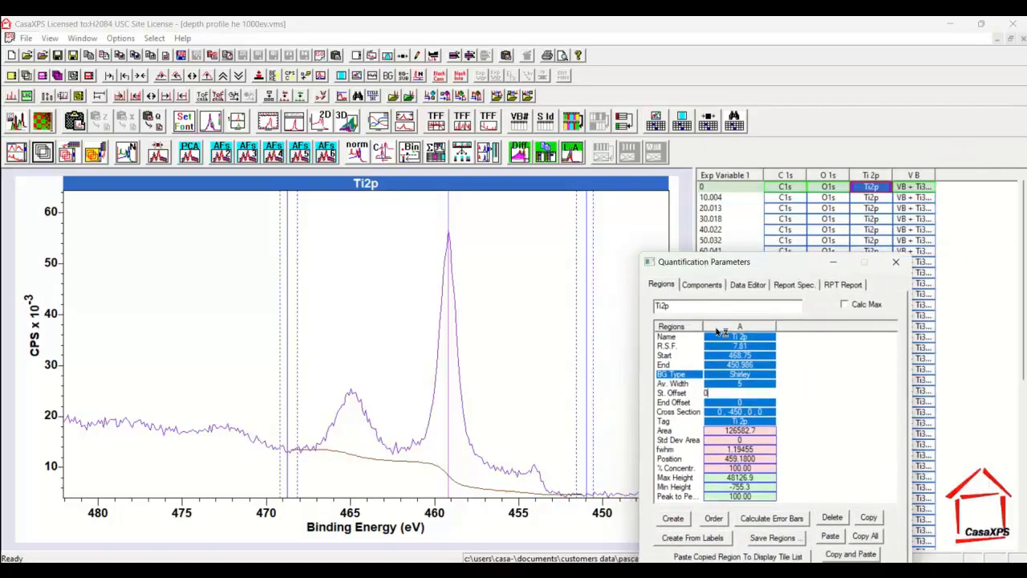
left_click(750, 346)
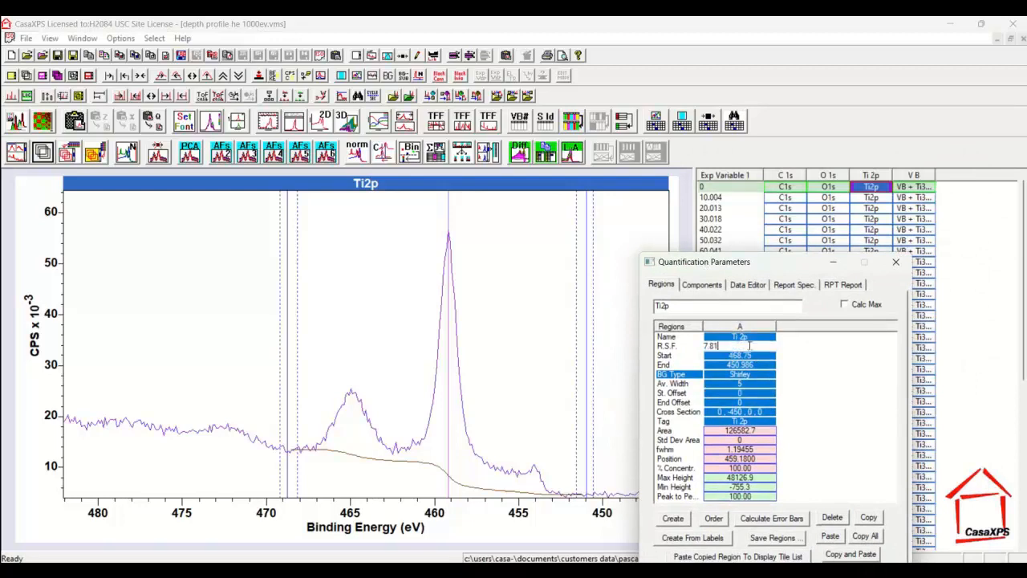
left_click_drag(749, 346, 686, 349)
left_click(752, 338)
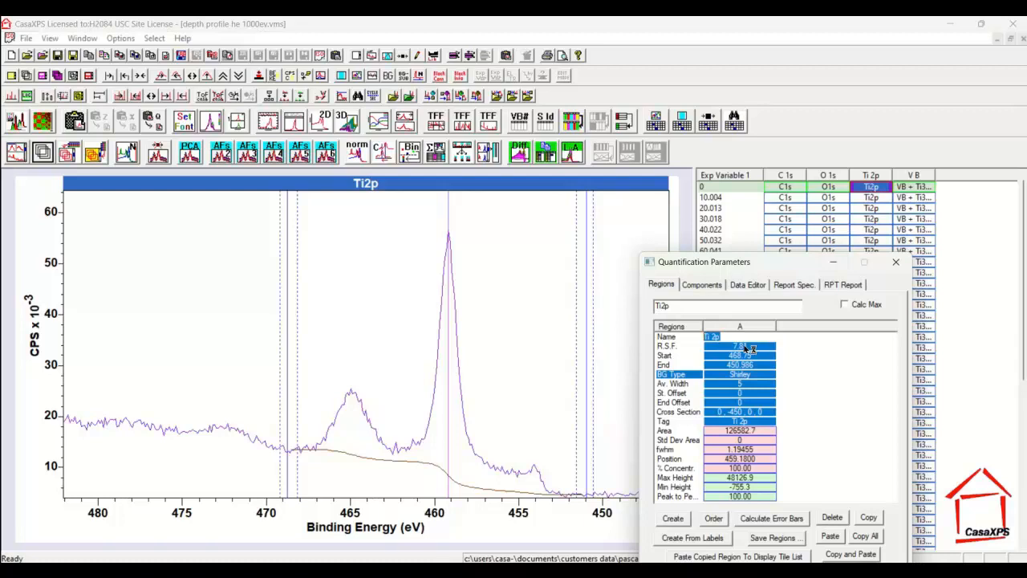
Propagate the Ti 2p region to all Ti 2p spectra in the profile and overlay them with their backgrounds.
left_click(874, 176)
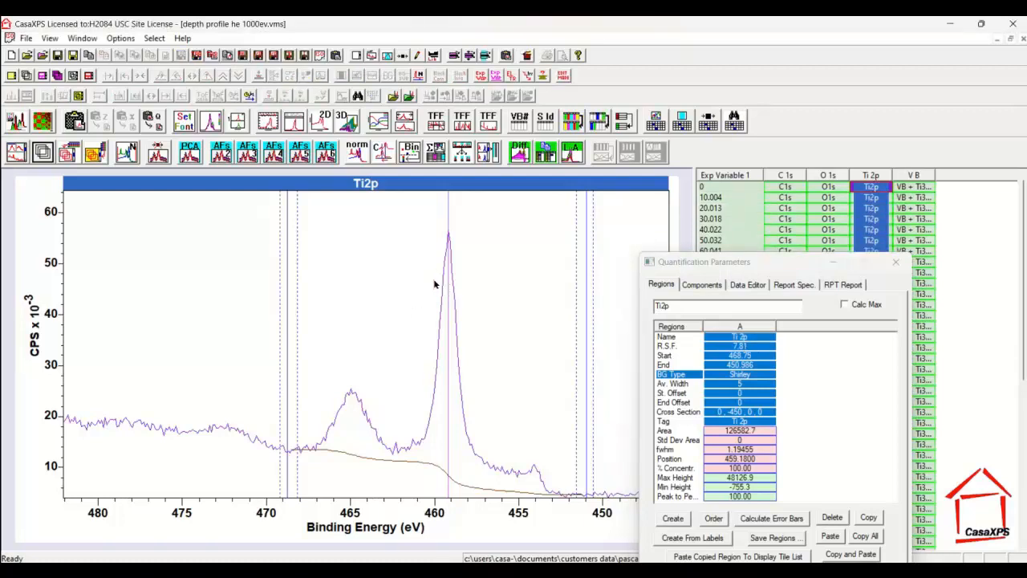
key("ctrl+v")
left_click(393, 179)
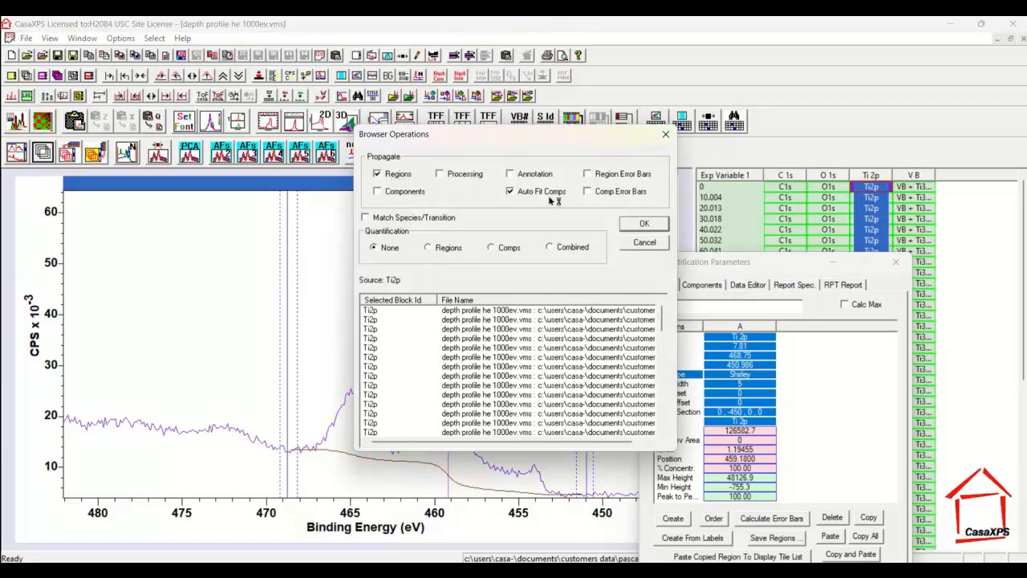
left_click(644, 223)
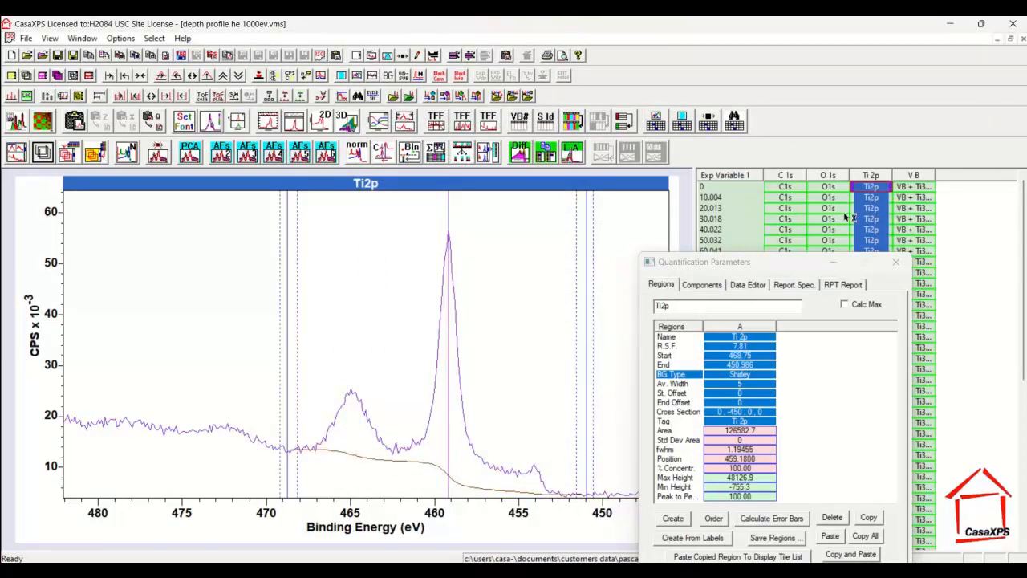
left_click(44, 152)
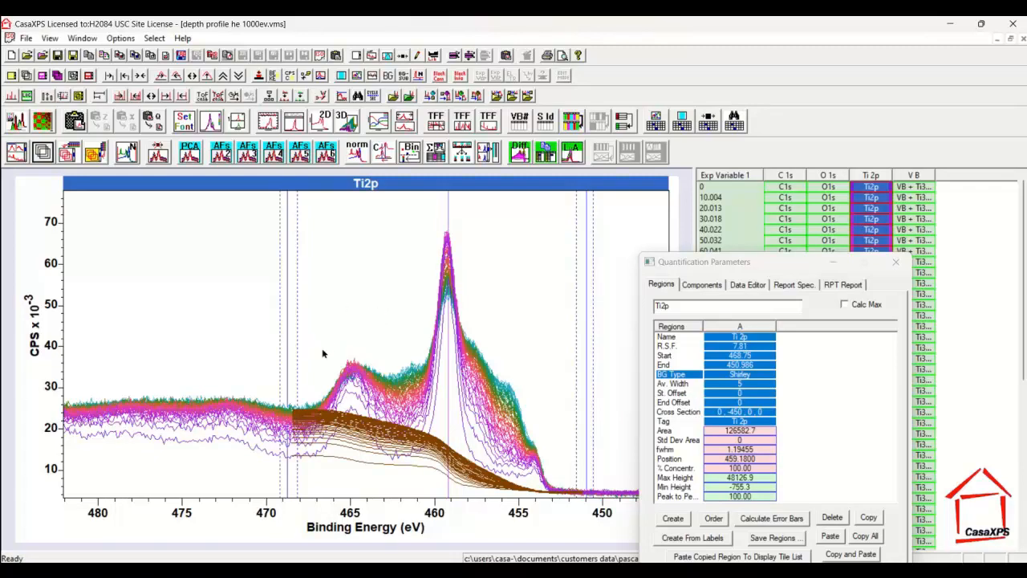
Create an O 1s region with a Shirley background from 536.73 to 526.516 eV and propagate it to all O 1s spectra.
left_click(828, 177)
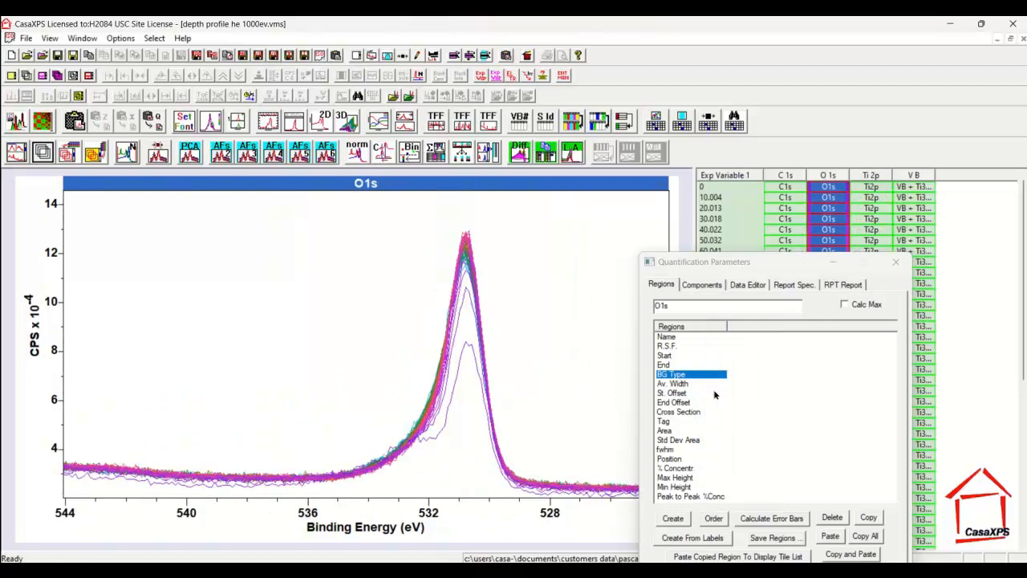
left_click(673, 518)
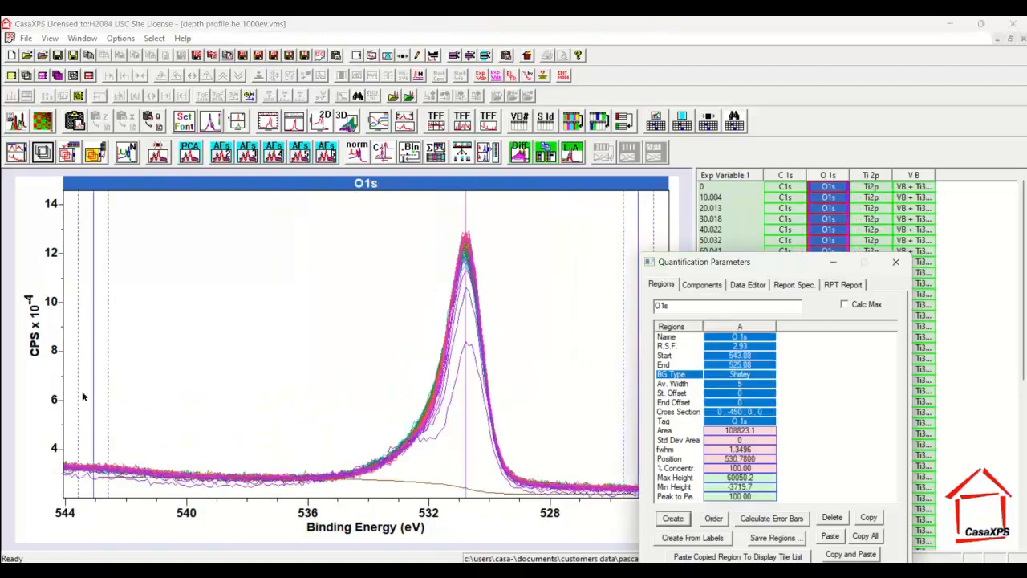
left_click(286, 392)
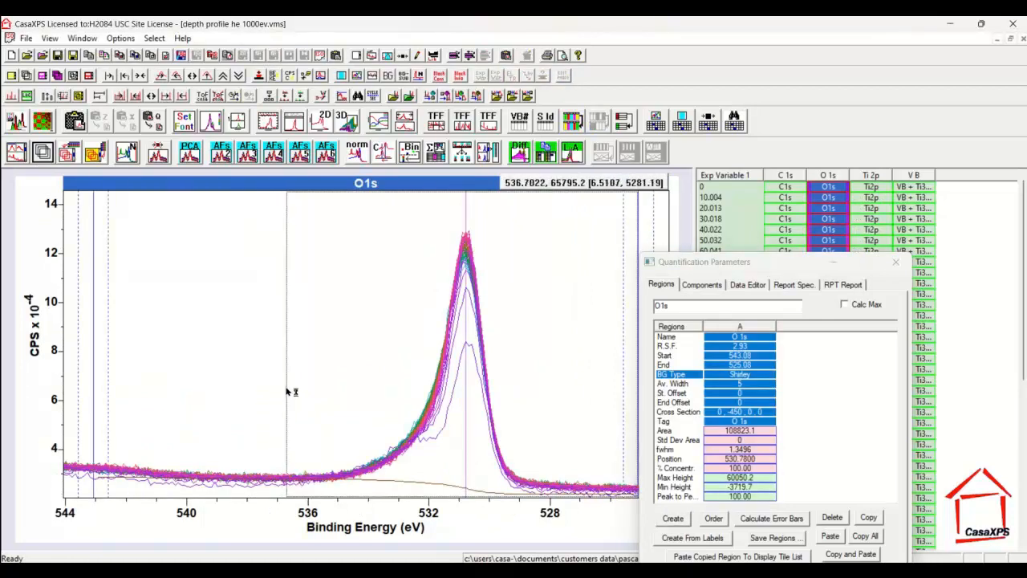
left_click(592, 363)
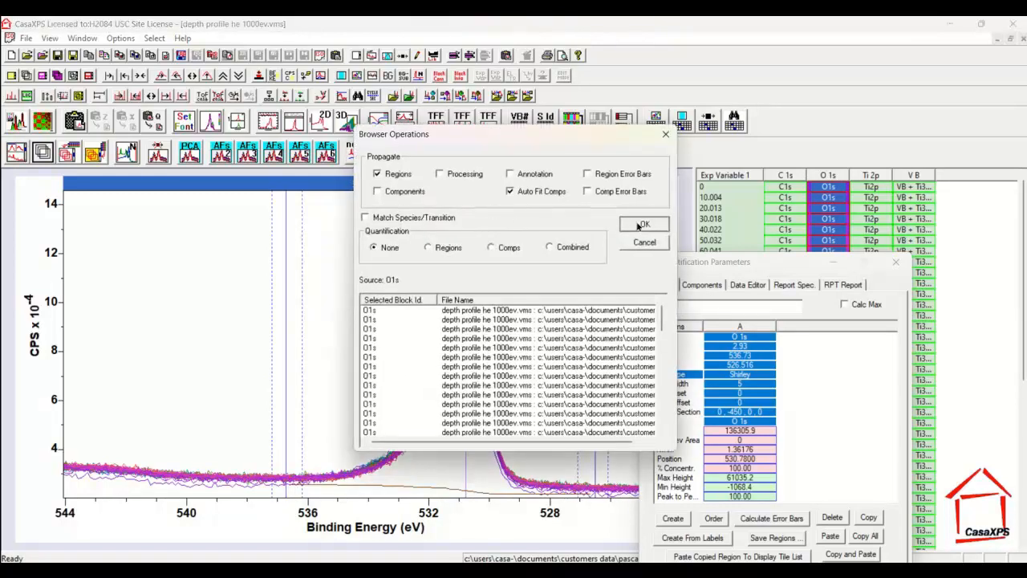
left_click(644, 224)
Overlay the C 1s spectra, create a Shirley region from 292.116 to 279.761 eV, and propagate it to all C 1s spectra.
left_click(799, 175)
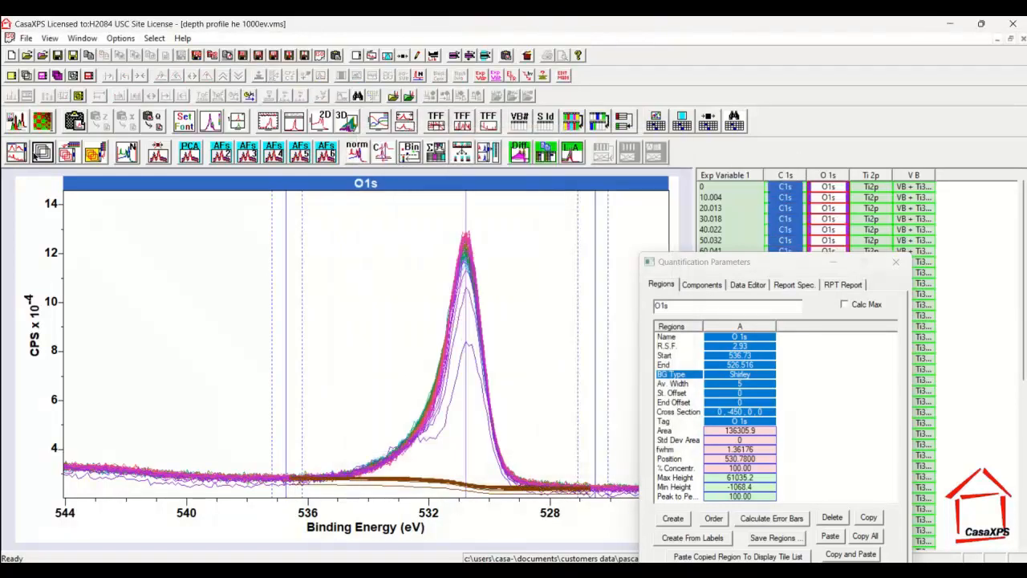
left_click(37, 154)
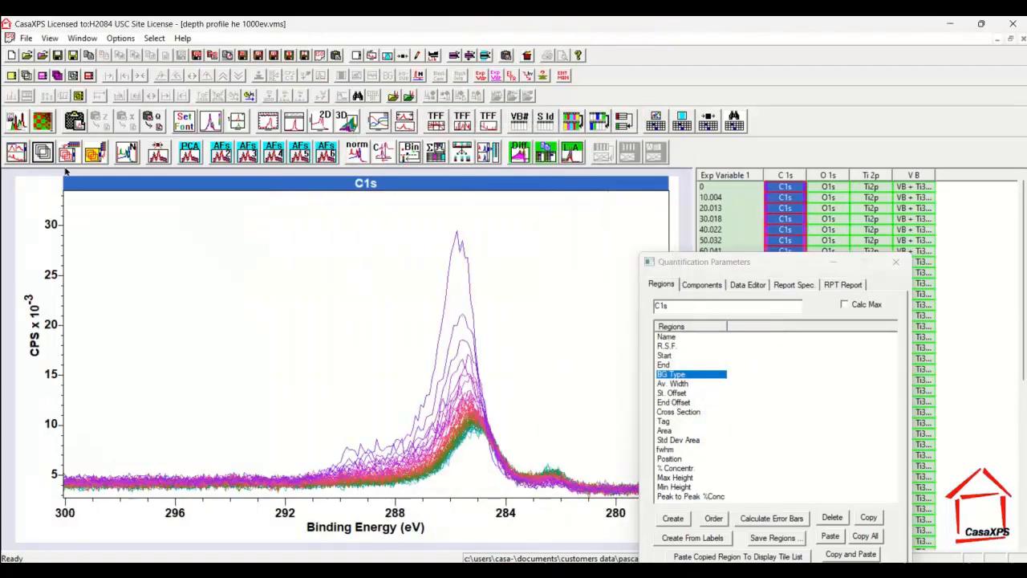
left_click(672, 519)
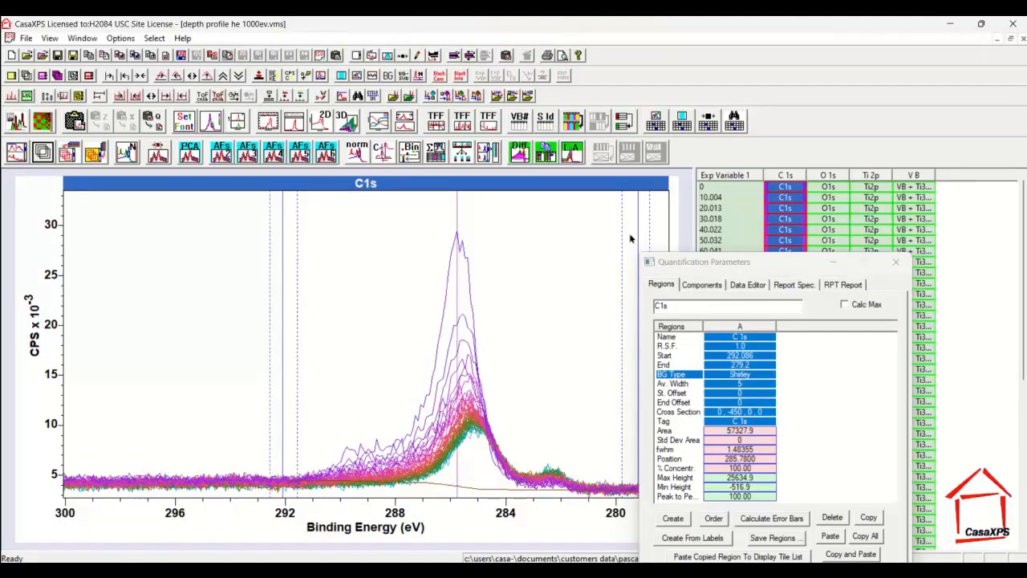
left_click_drag(631, 239, 619, 248)
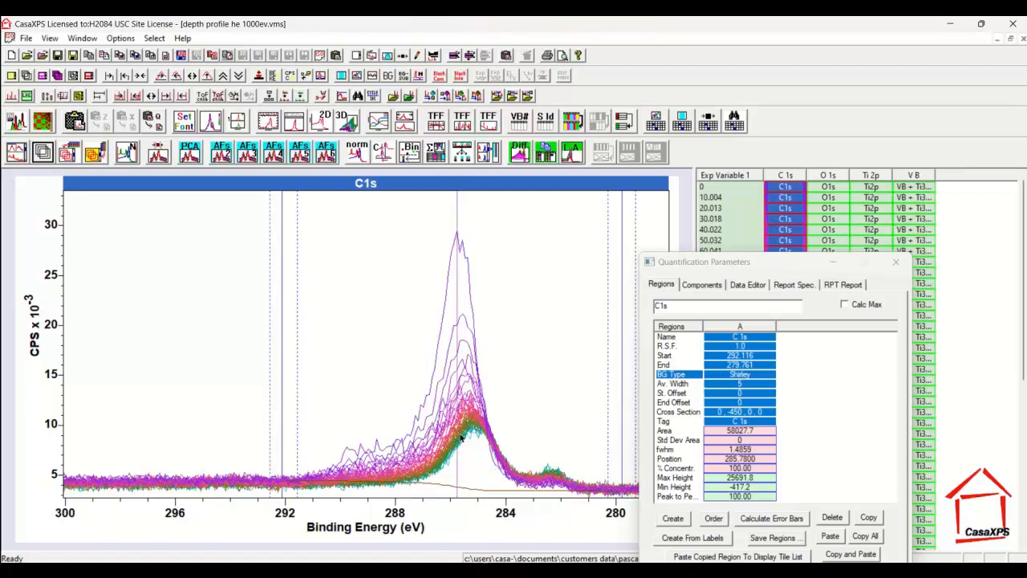
right_click(269, 291)
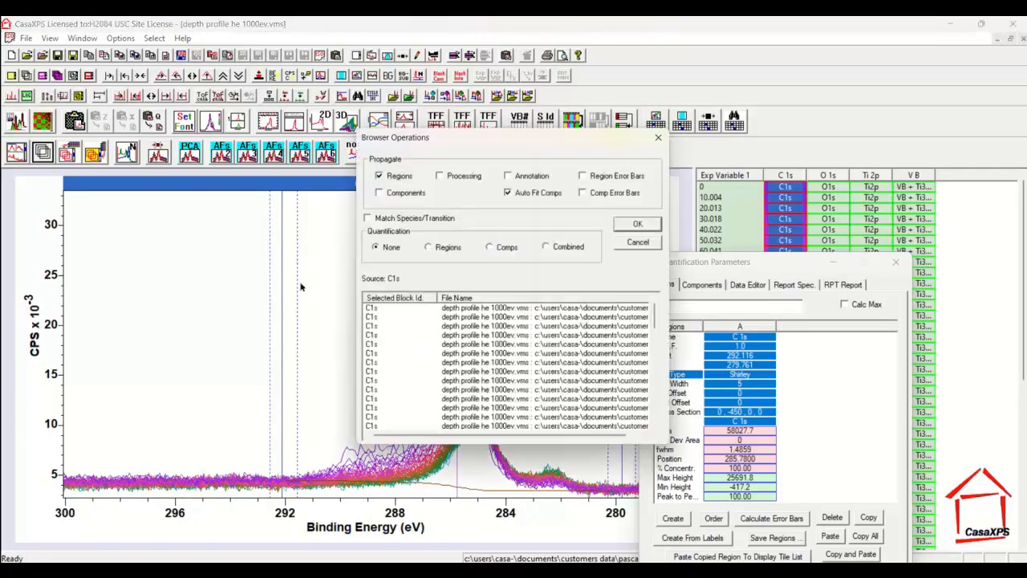
left_click(647, 227)
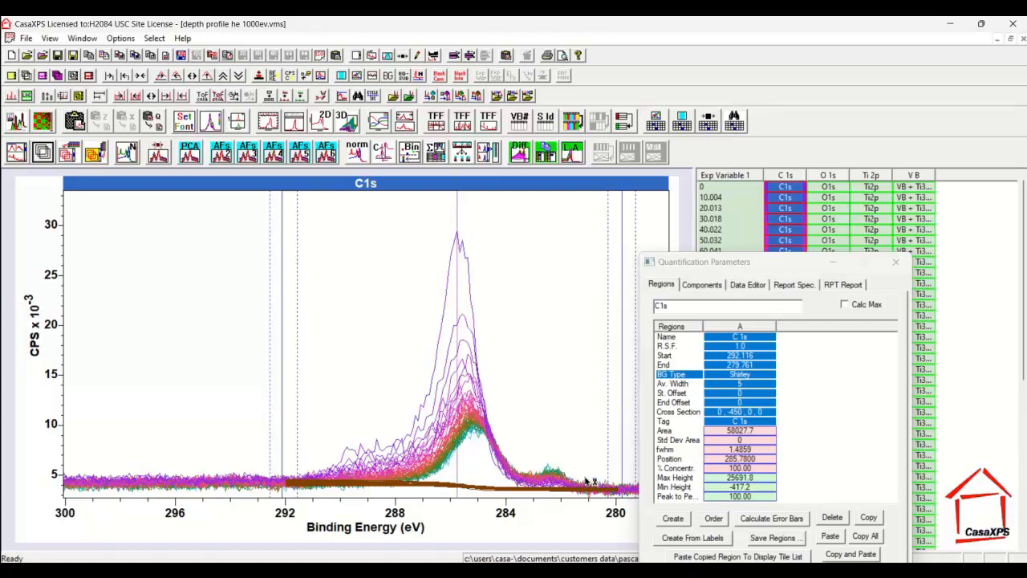
Check the R.S.F. entries of the C 1s region and of the O 1s region at level 10.004.
left_click(740, 346)
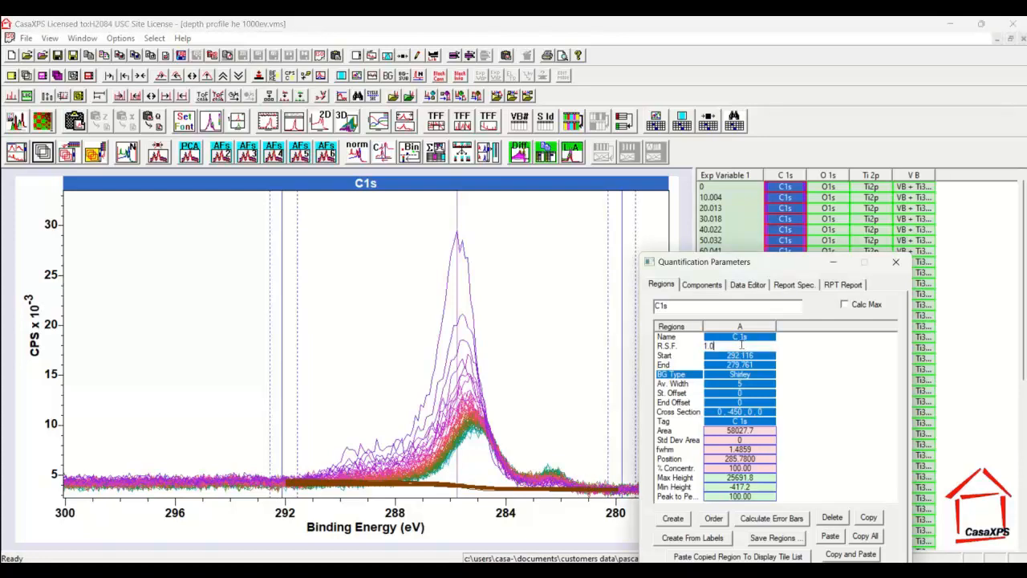
left_click(827, 197)
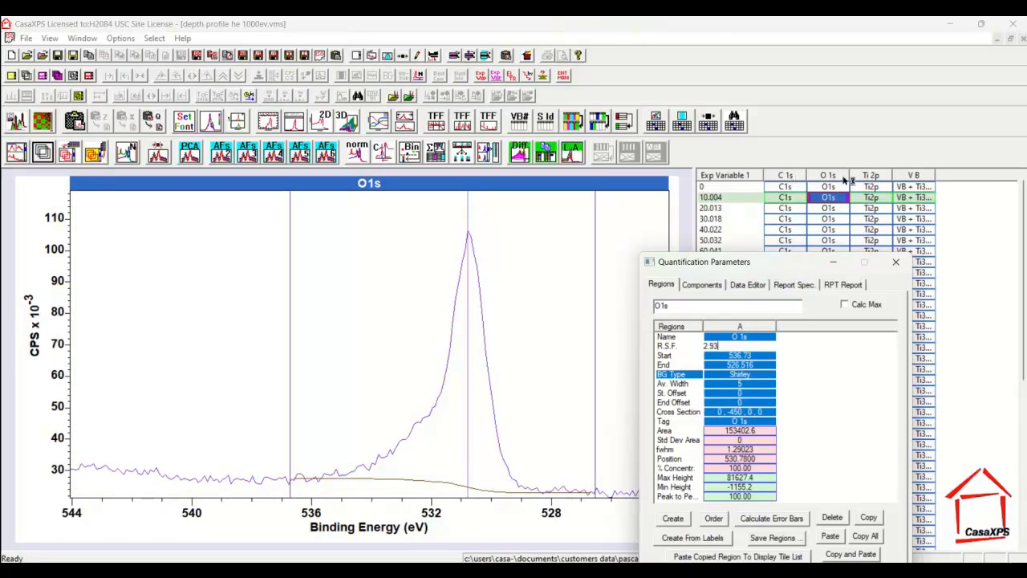
Select all C 1s, O 1s and Ti 2p spectra and add their regions to the custom report specification.
left_click(759, 178)
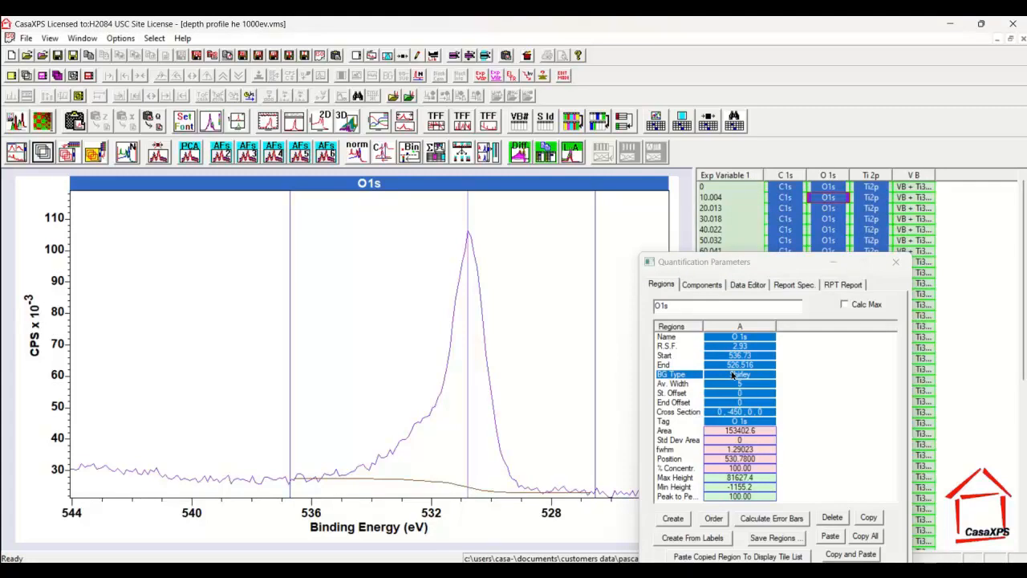
left_click(790, 287)
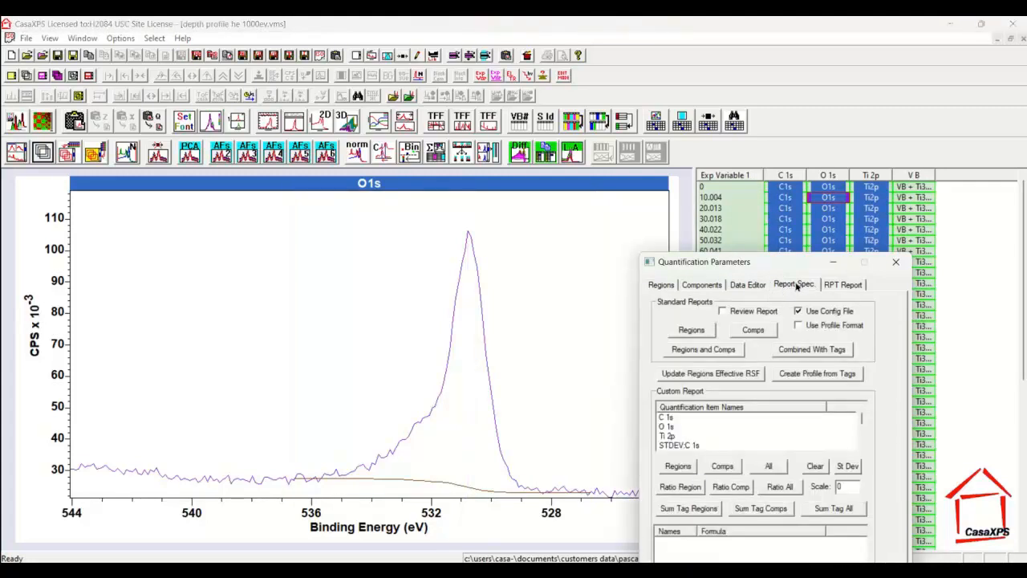
left_click_drag(758, 260, 803, 143)
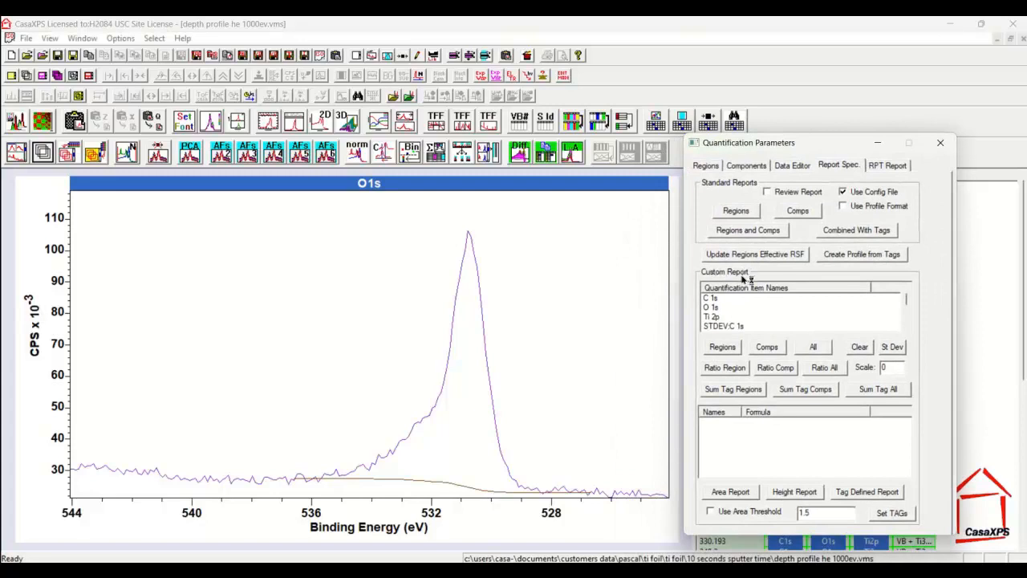
left_click(721, 348)
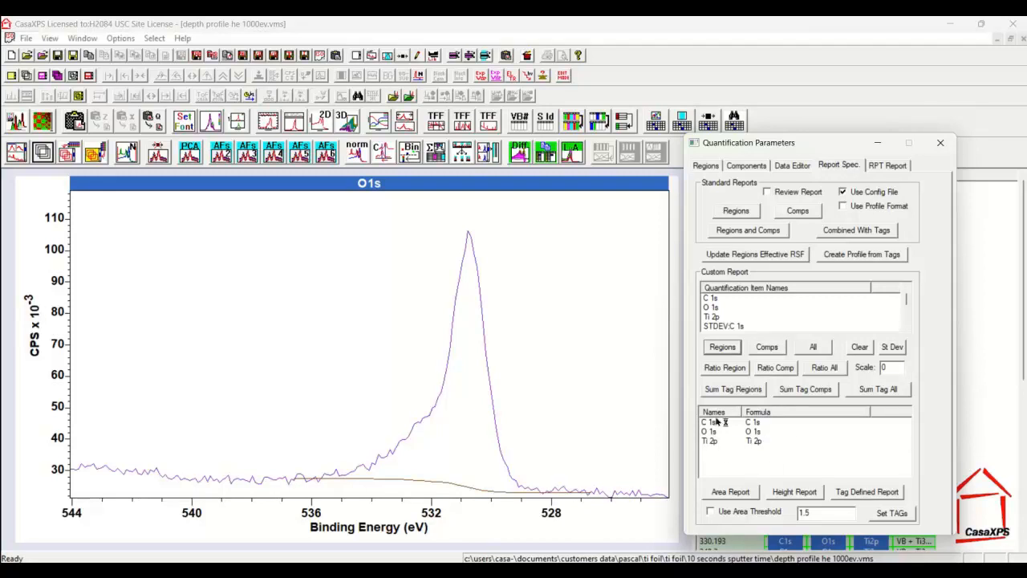
Generate the custom area report for the selected C 1s, O 1s and Ti 2p regions and uncover its table.
left_click(731, 492)
left_click_drag(805, 144, 538, 141)
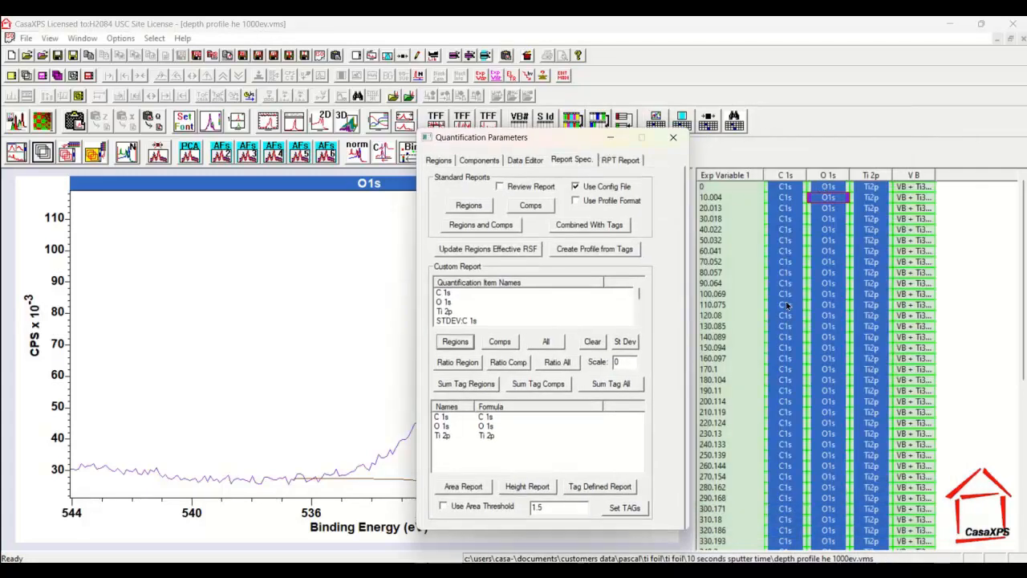
left_click(459, 487)
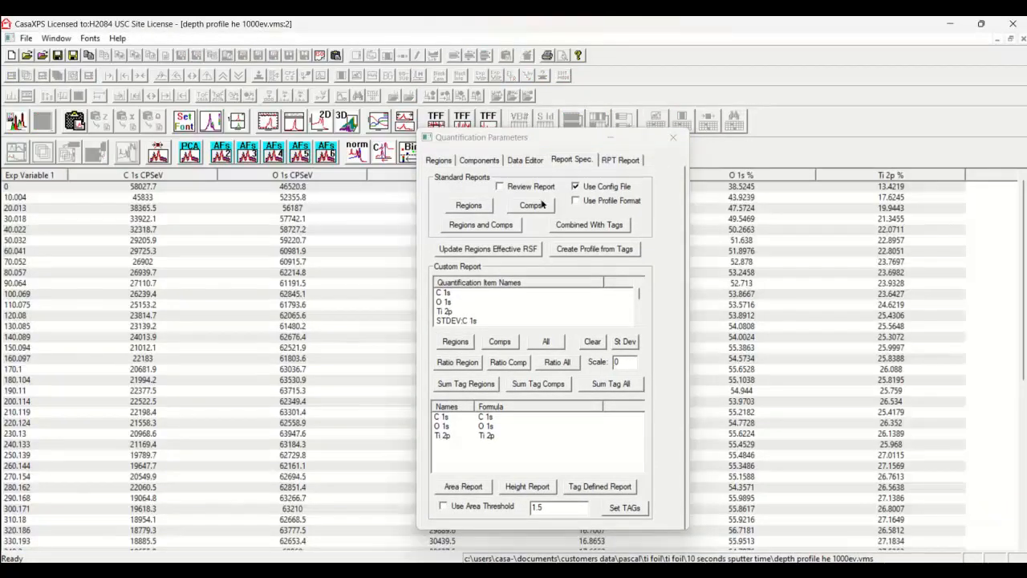
left_click_drag(535, 138, 836, 282)
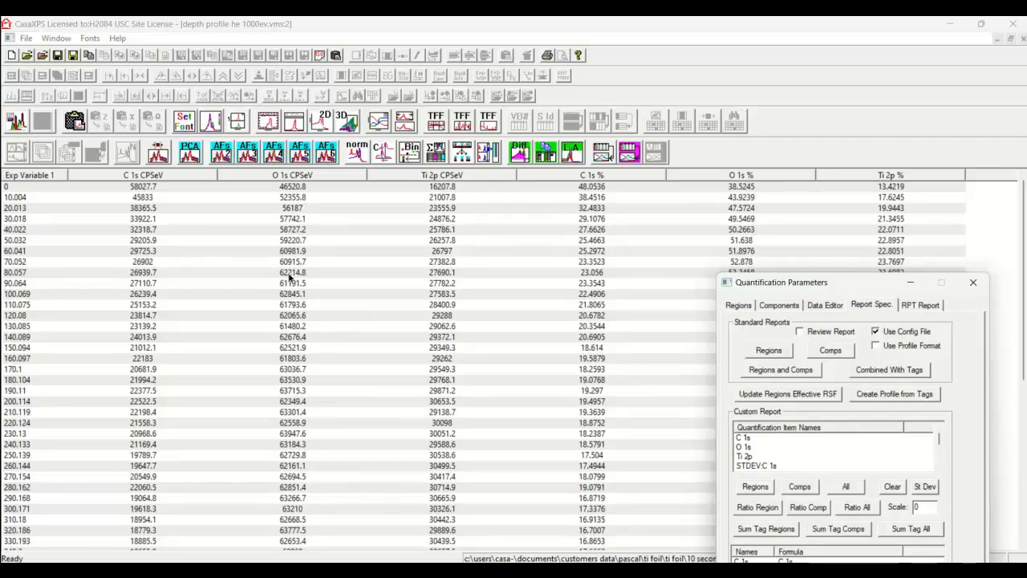
Create a depth profile from the report table and plot the C 1s, O 1s and Ti 2p atomic concentrations with grid lines, markers and a legend.
left_click(629, 155)
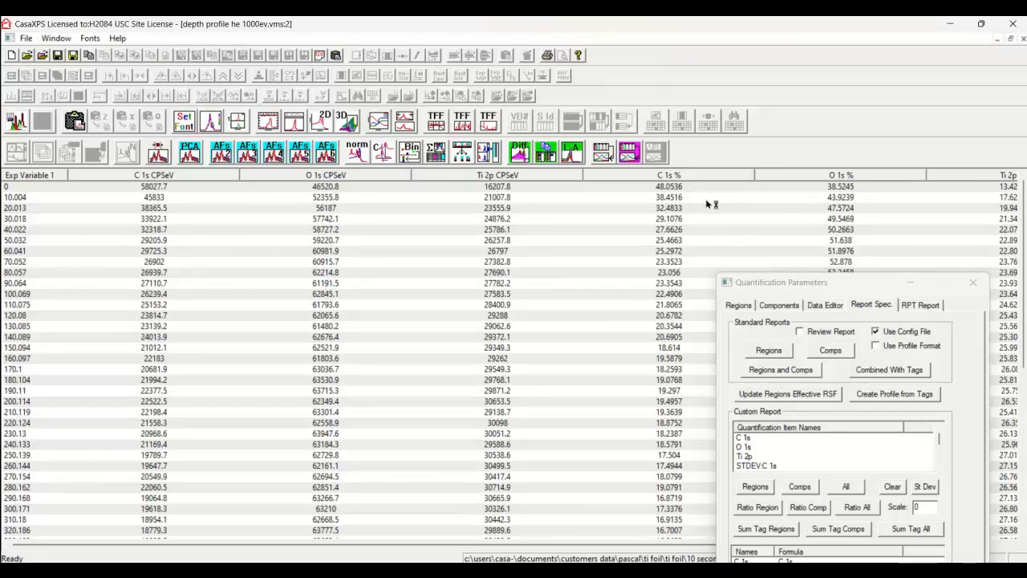
left_click(1023, 38)
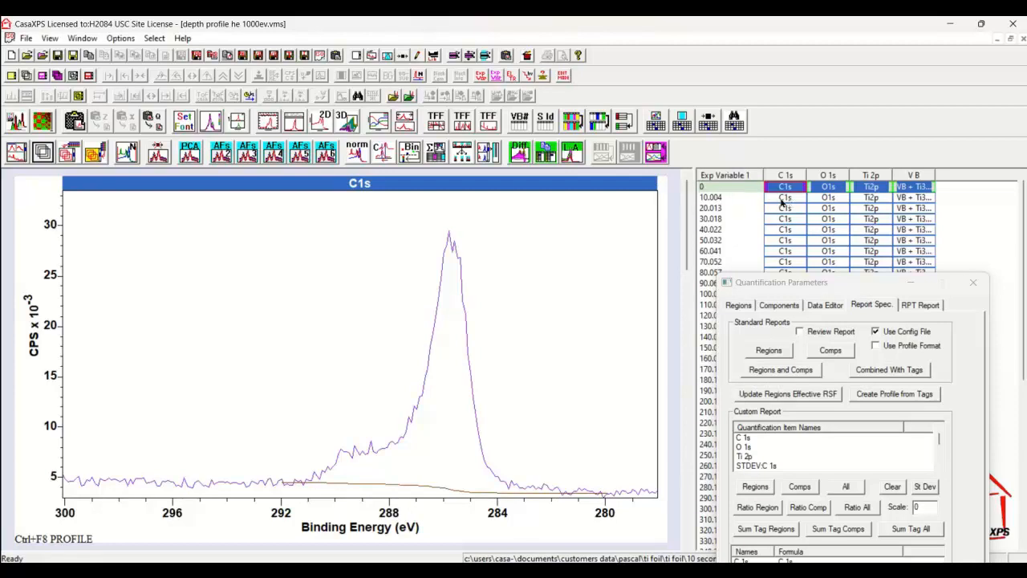
left_click(655, 152)
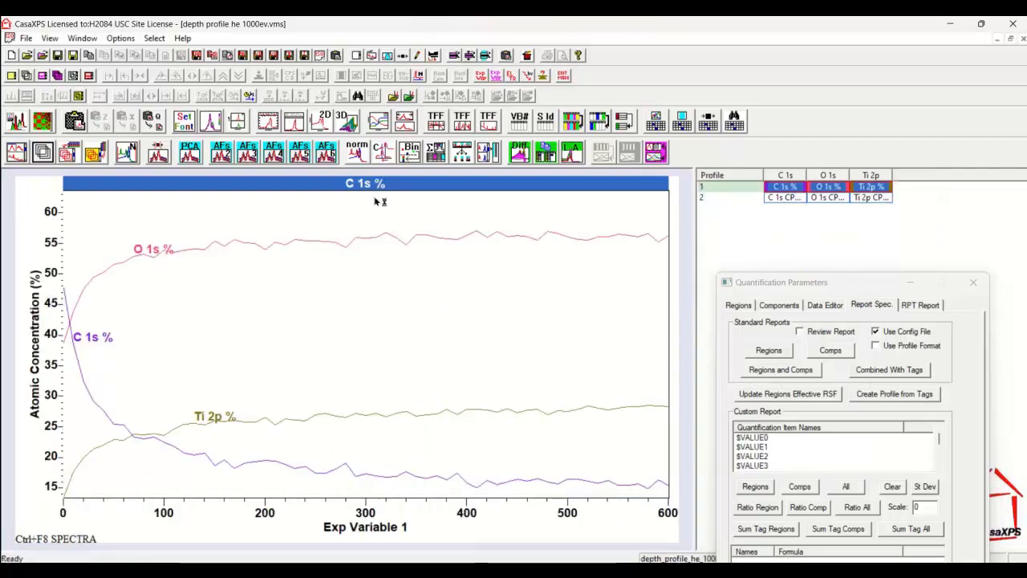
left_click(378, 122)
left_click(405, 121)
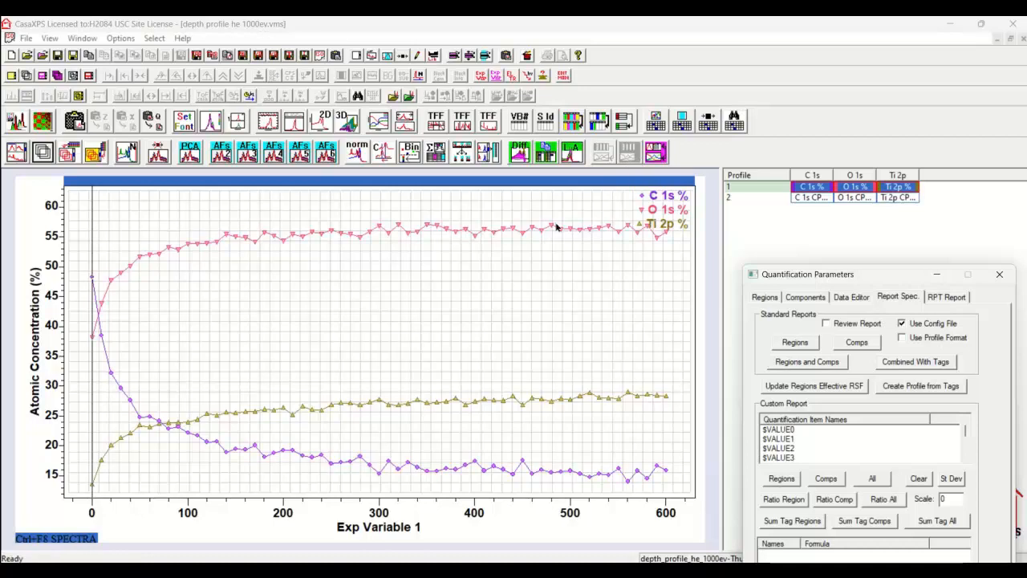
Mark the range from about 360 to 600 on the concentration profile and switch to the spectra with those levels selected.
left_click(655, 154)
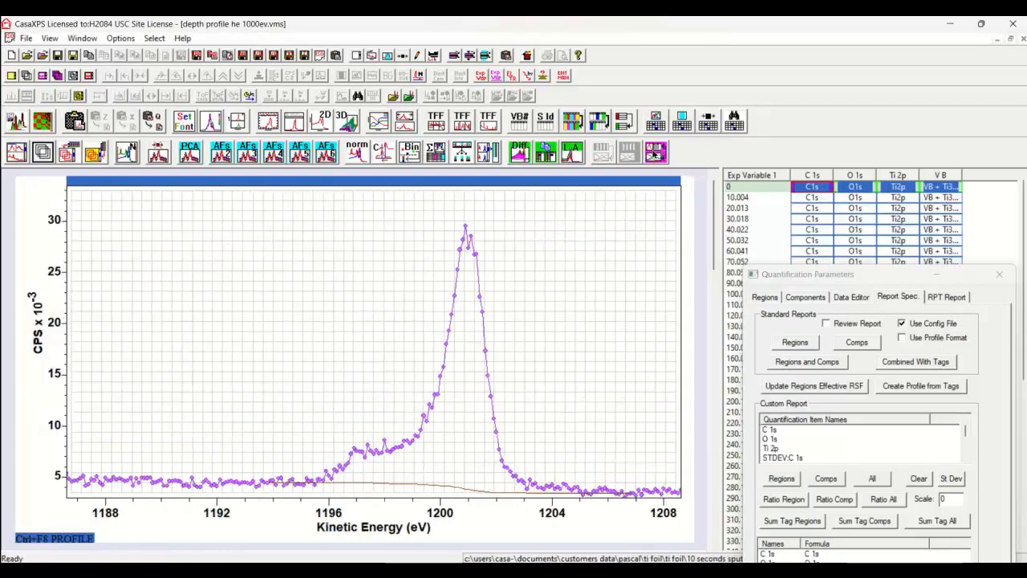
left_click(655, 154)
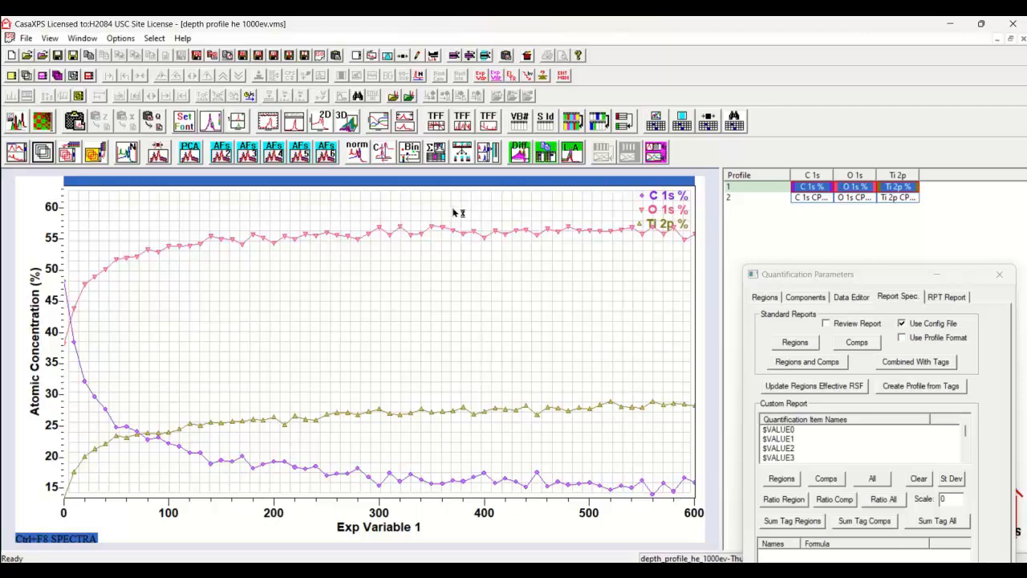
mouse_move(443, 207)
left_mouse_down()
mouse_move(528, 250)
mouse_move(668, 440)
mouse_move(699, 502)
left_mouse_up()
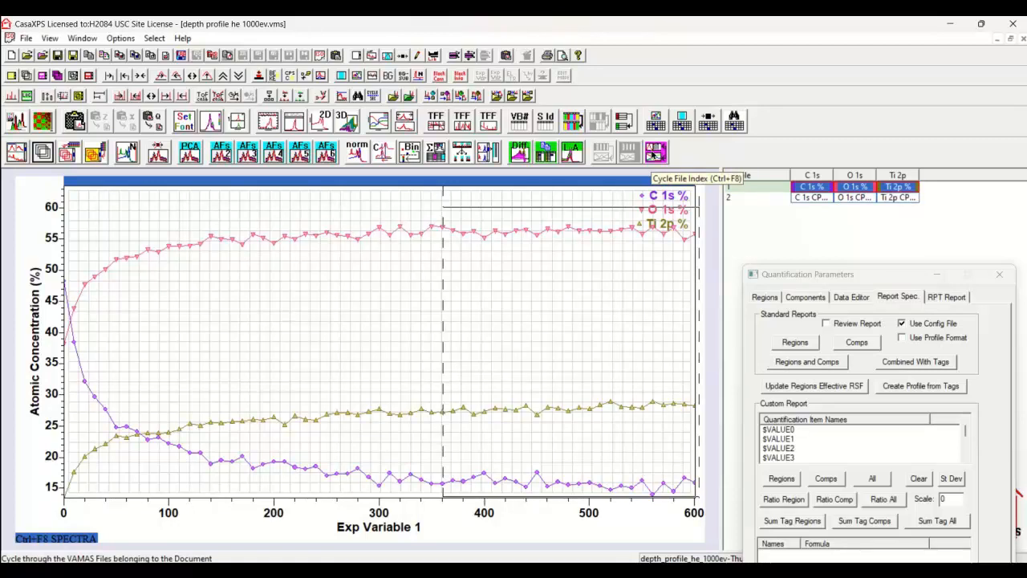
left_click(655, 155)
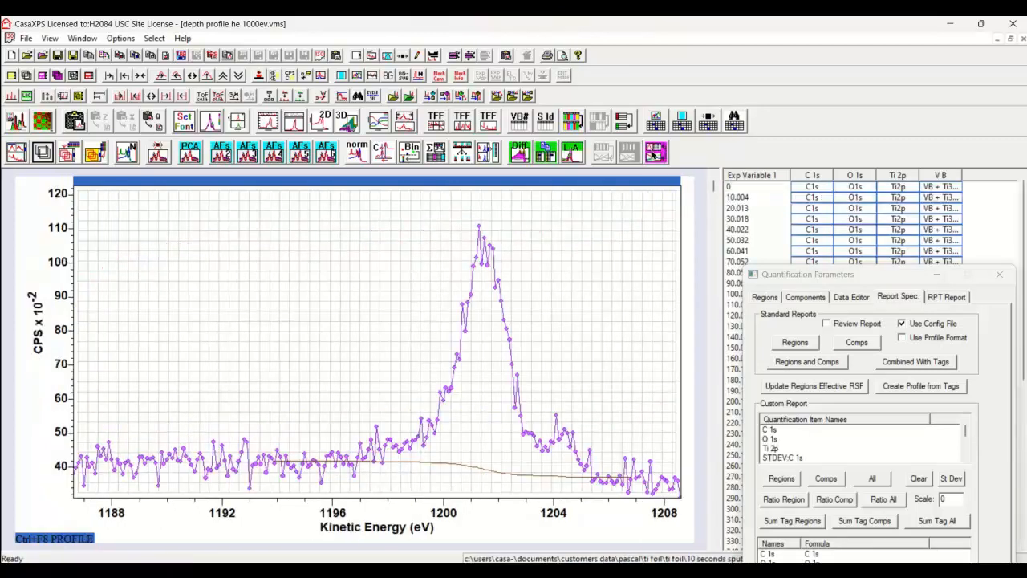
Overlay the Ti 2p spectra from level 360.215 to 600.358 and compare them with the O 1s spectra of the same levels.
left_click(937, 276)
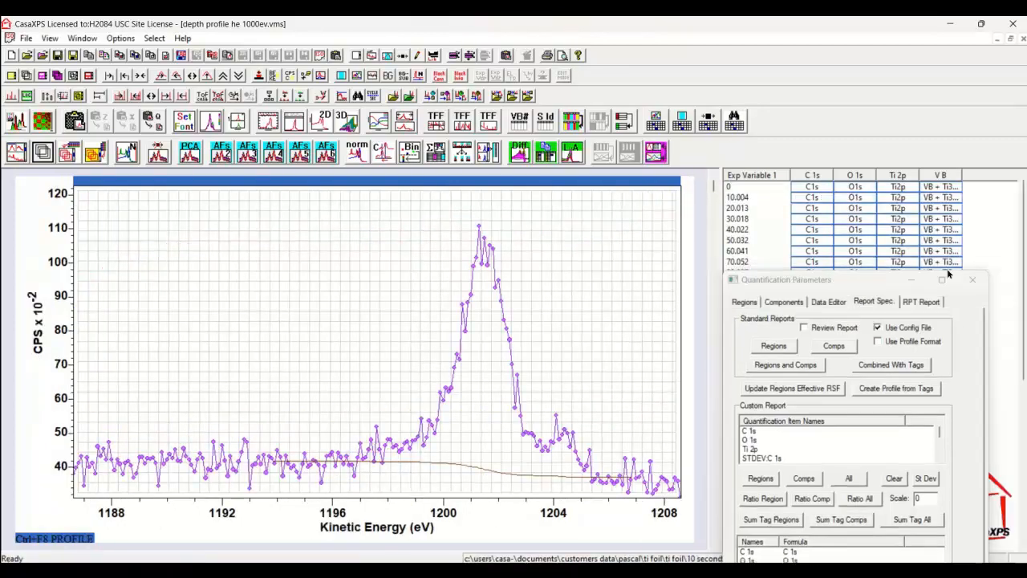
left_click_drag(1024, 229, 1019, 526)
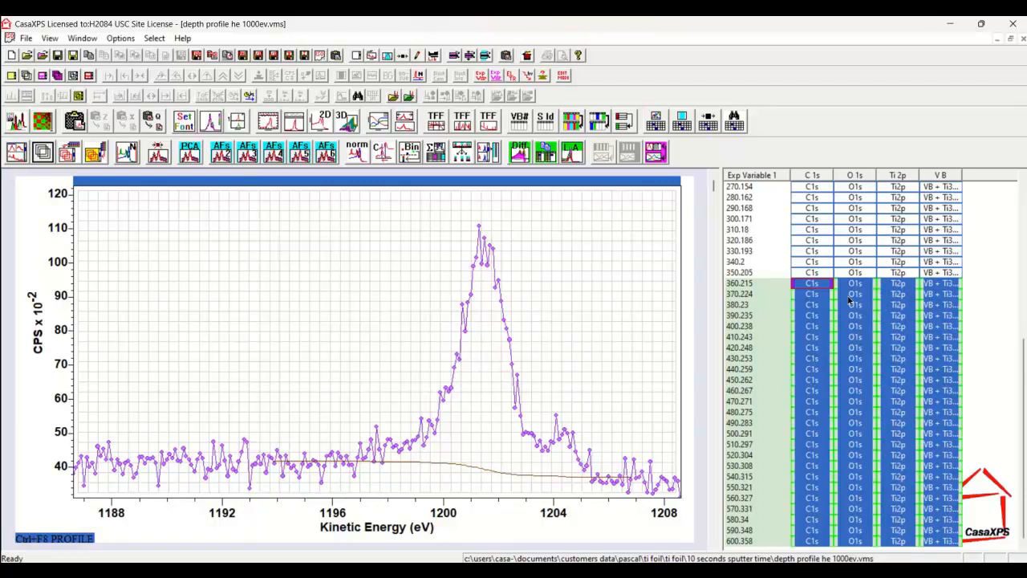
left_click(899, 285)
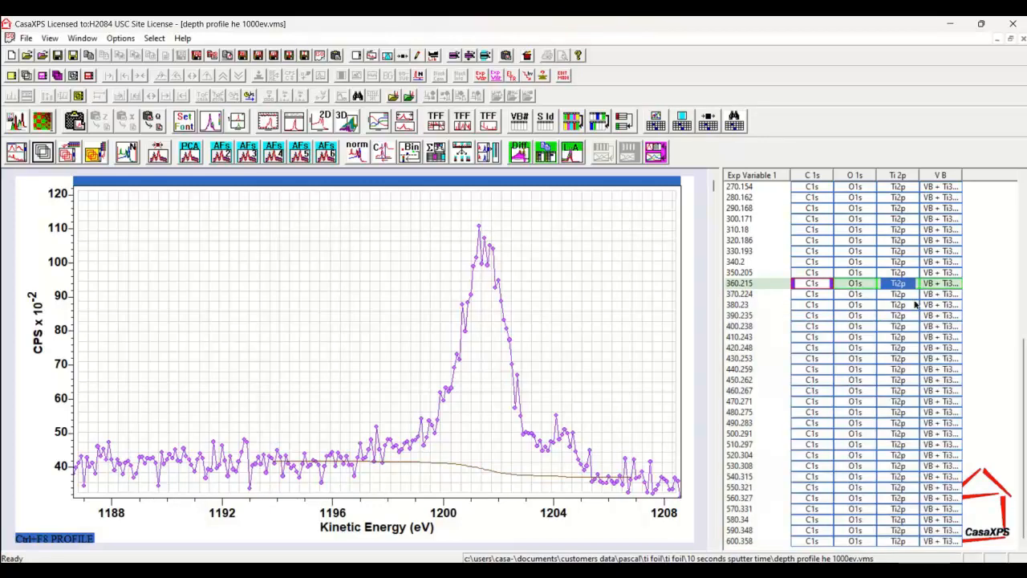
left_click(899, 542, "shift")
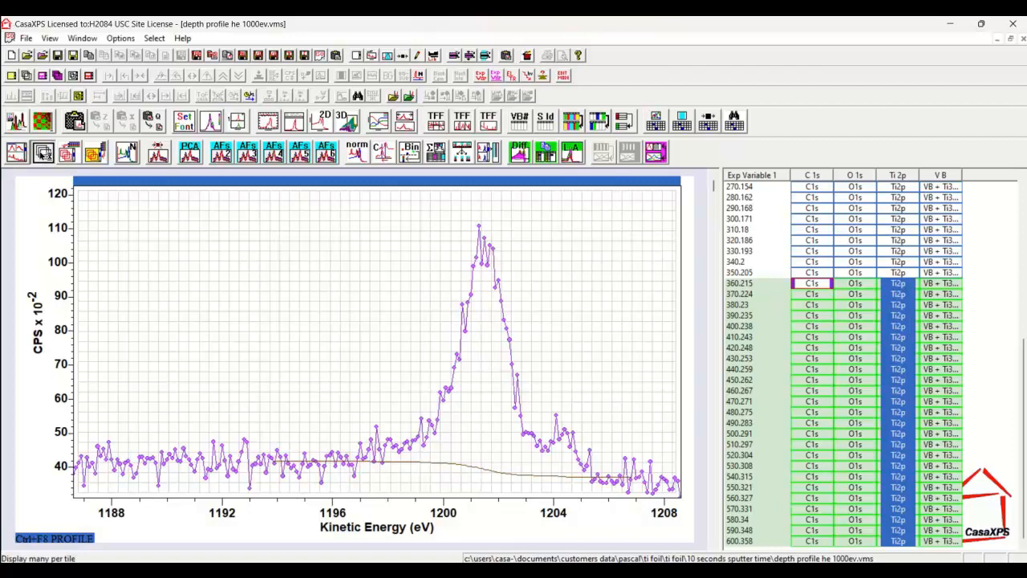
left_click(42, 153)
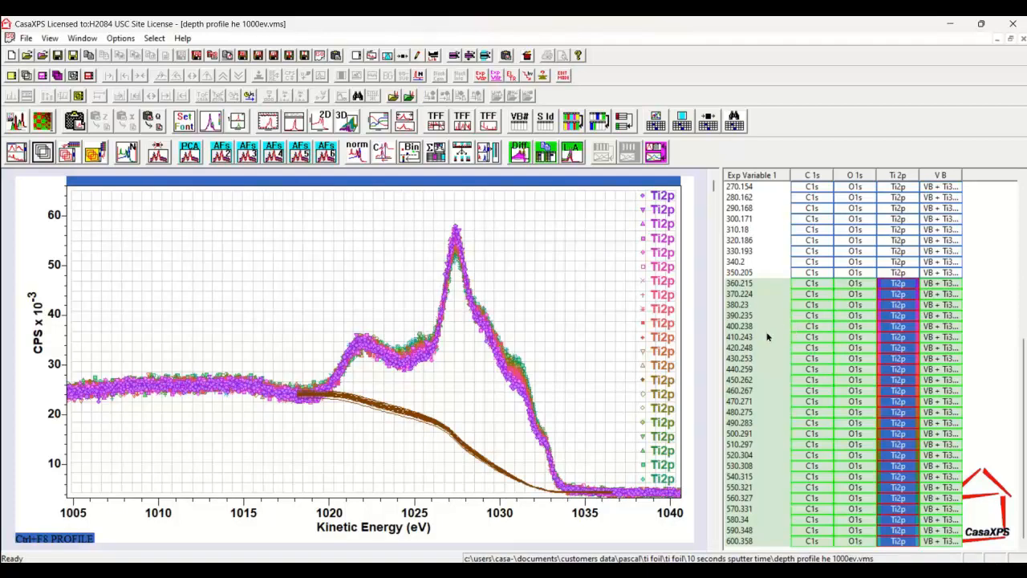
key("Left")
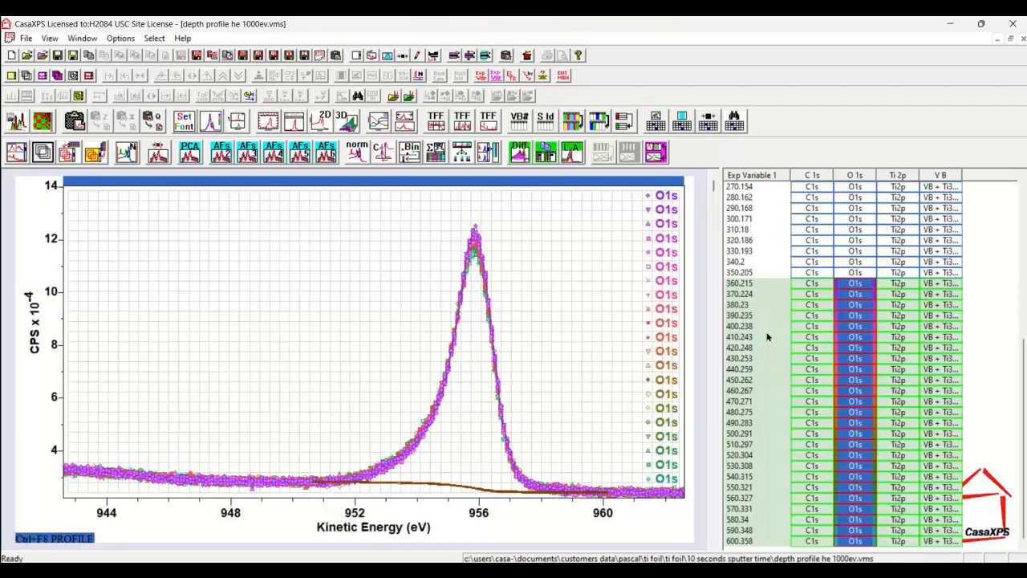
key("Right")
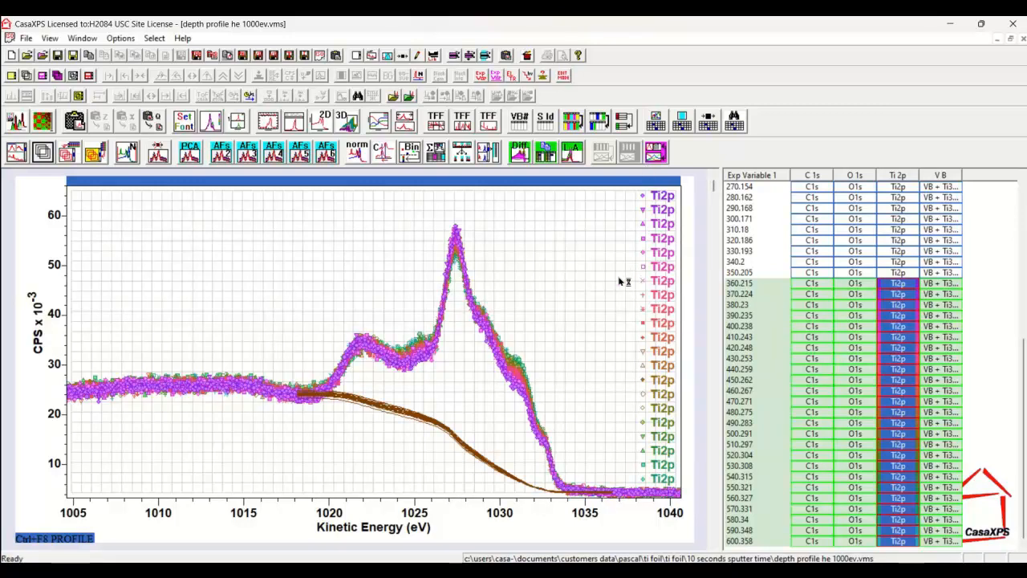
Apply PCA to the overlaid Ti 2p spectra and inspect the first two abstract factors in individual tiles.
left_click(525, 303)
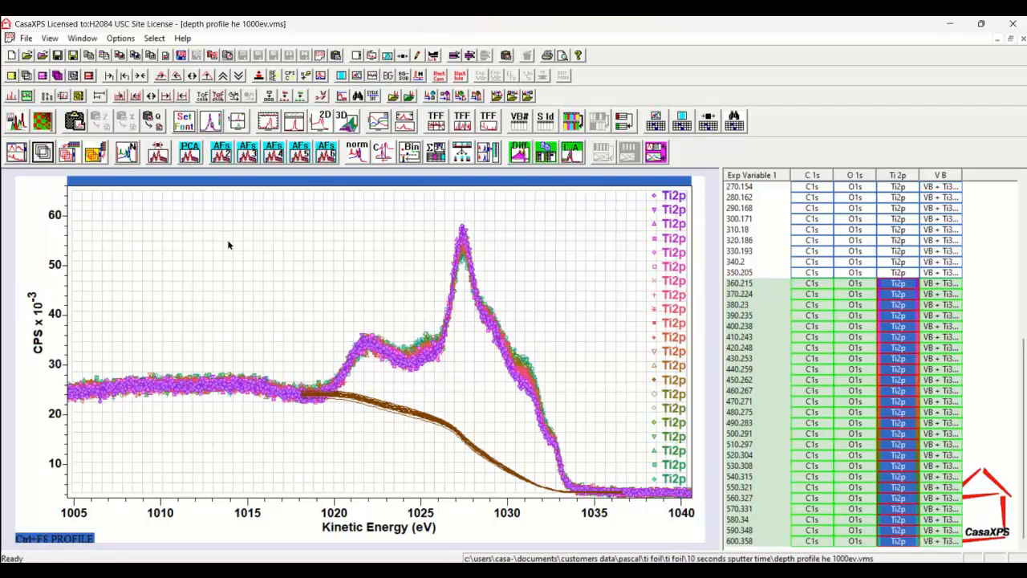
left_click(189, 151)
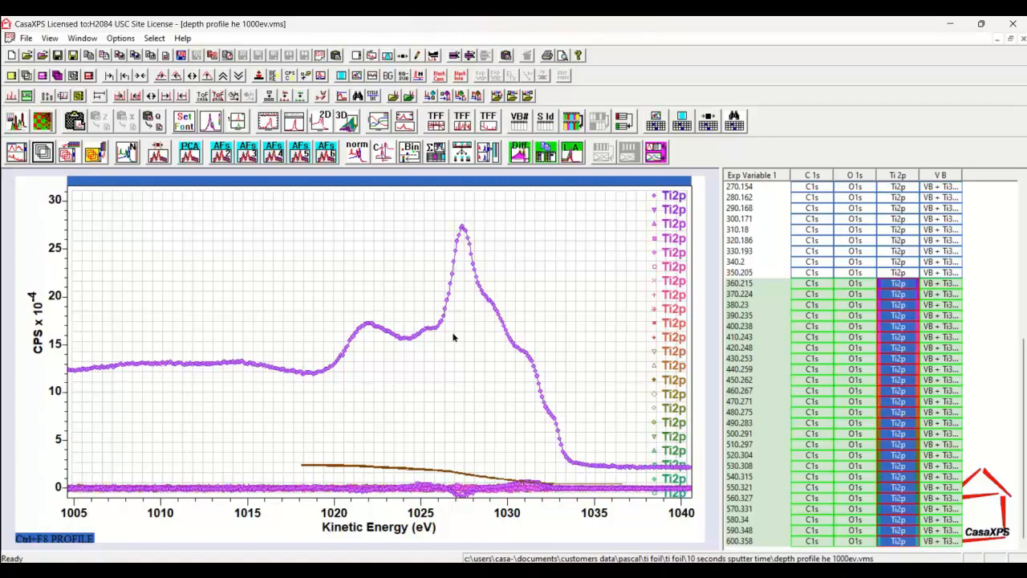
left_click(16, 153)
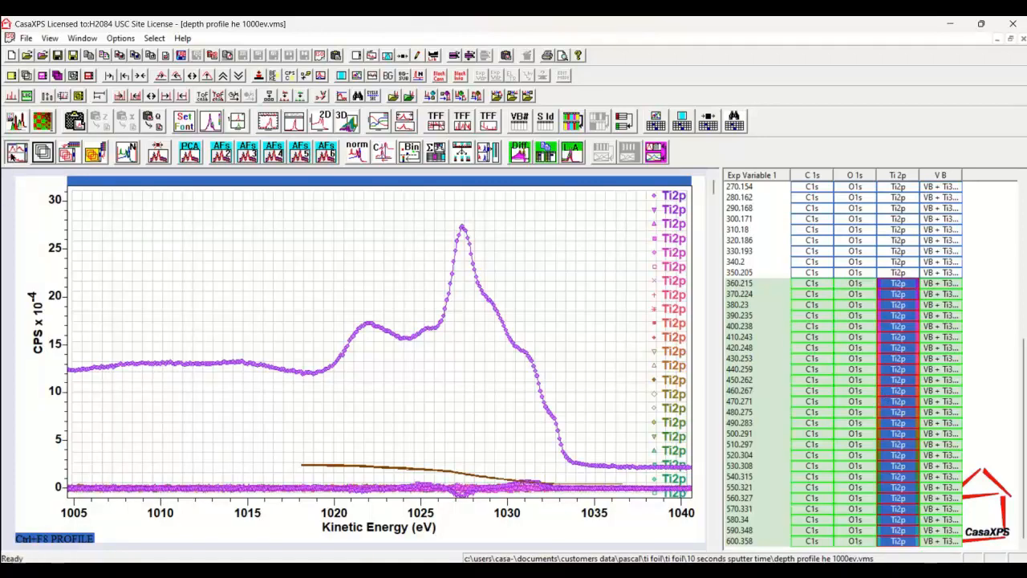
key("ctrl+F8")
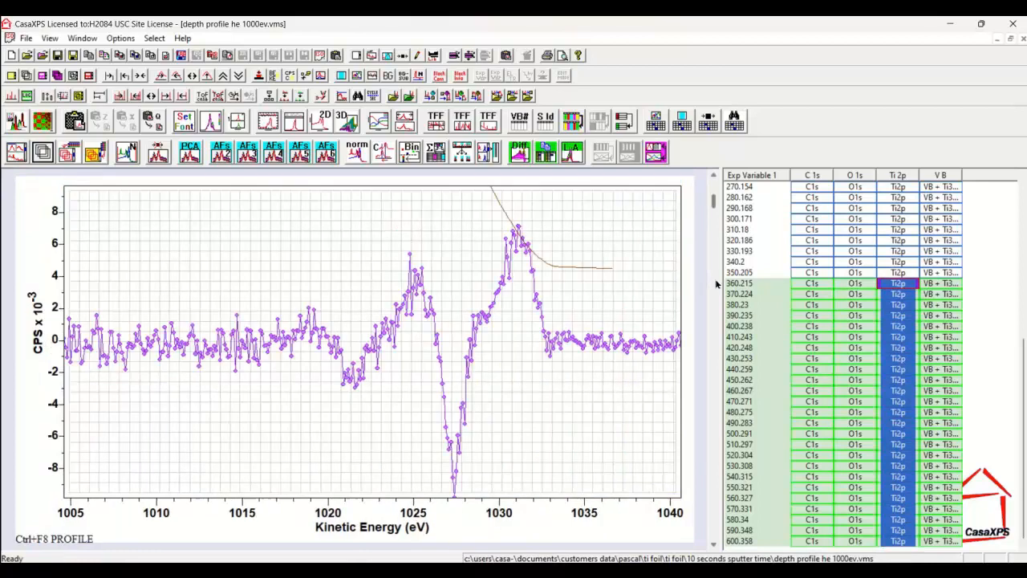
key("ctrl+F8")
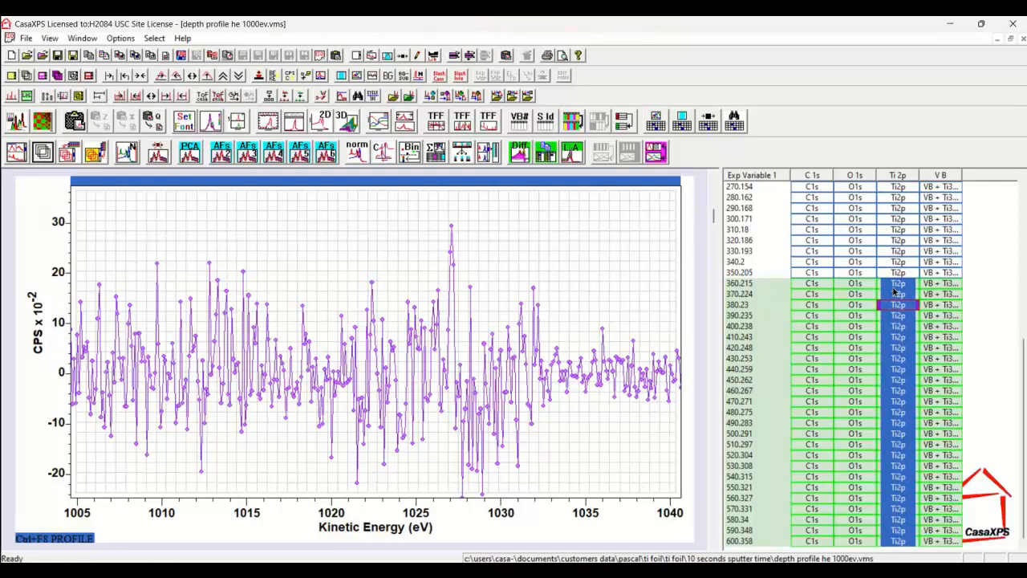
left_click(714, 197)
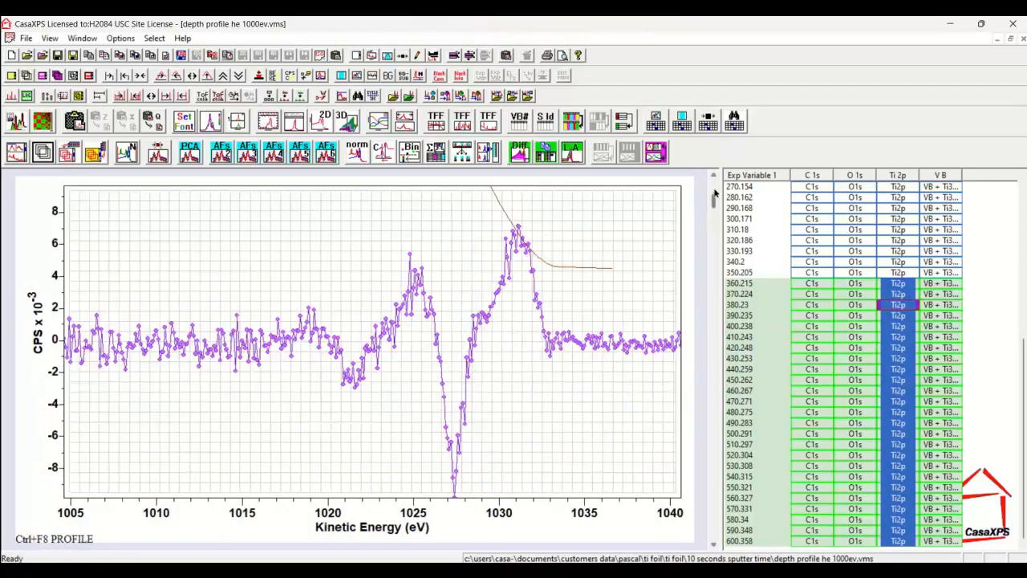
left_click(712, 189)
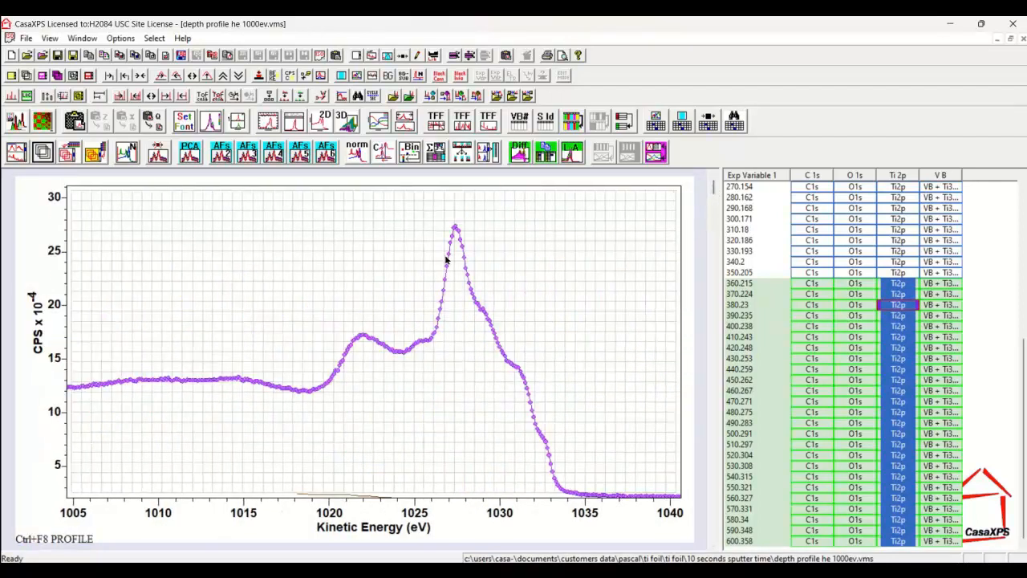
left_click(711, 276)
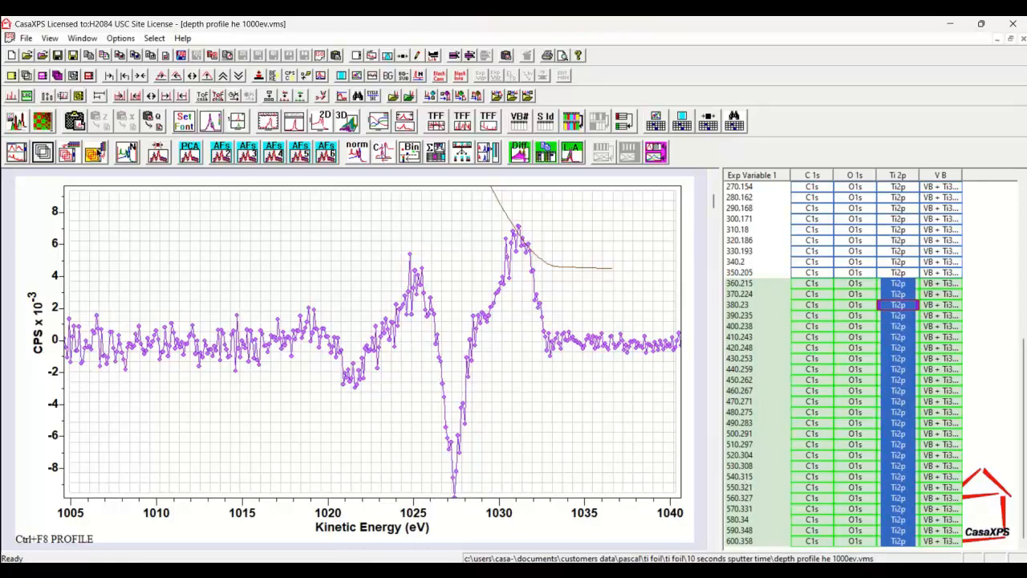
Overlay the Ti 2p abstract factors in one tile and reconstruct the spectra using 2 AFs.
left_click(94, 152)
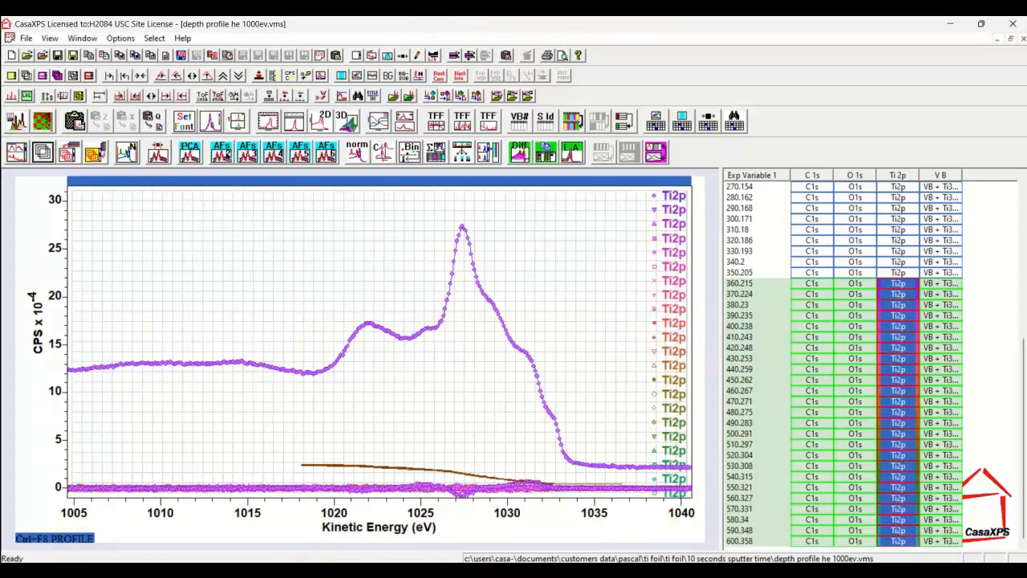
left_click(221, 152)
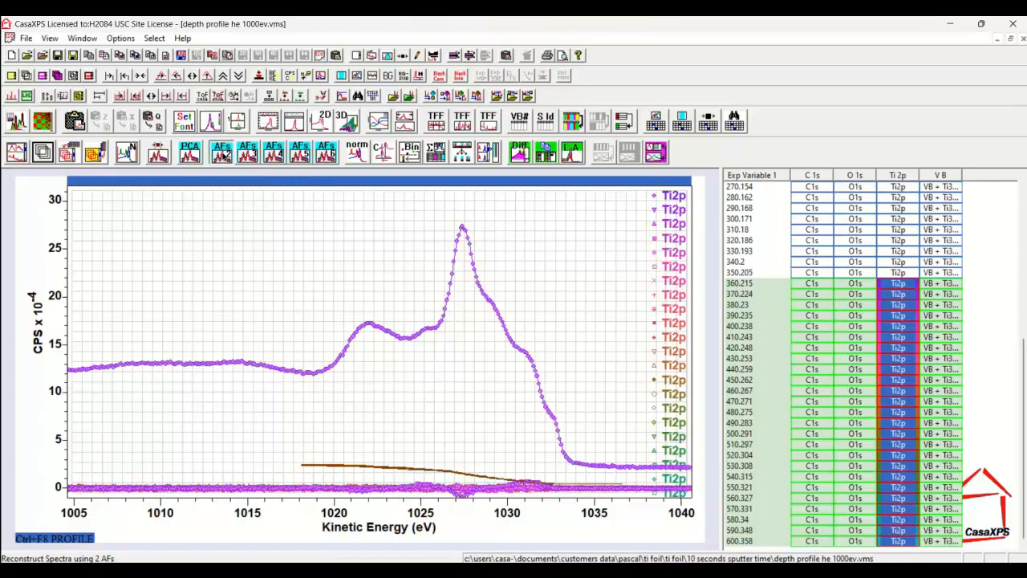